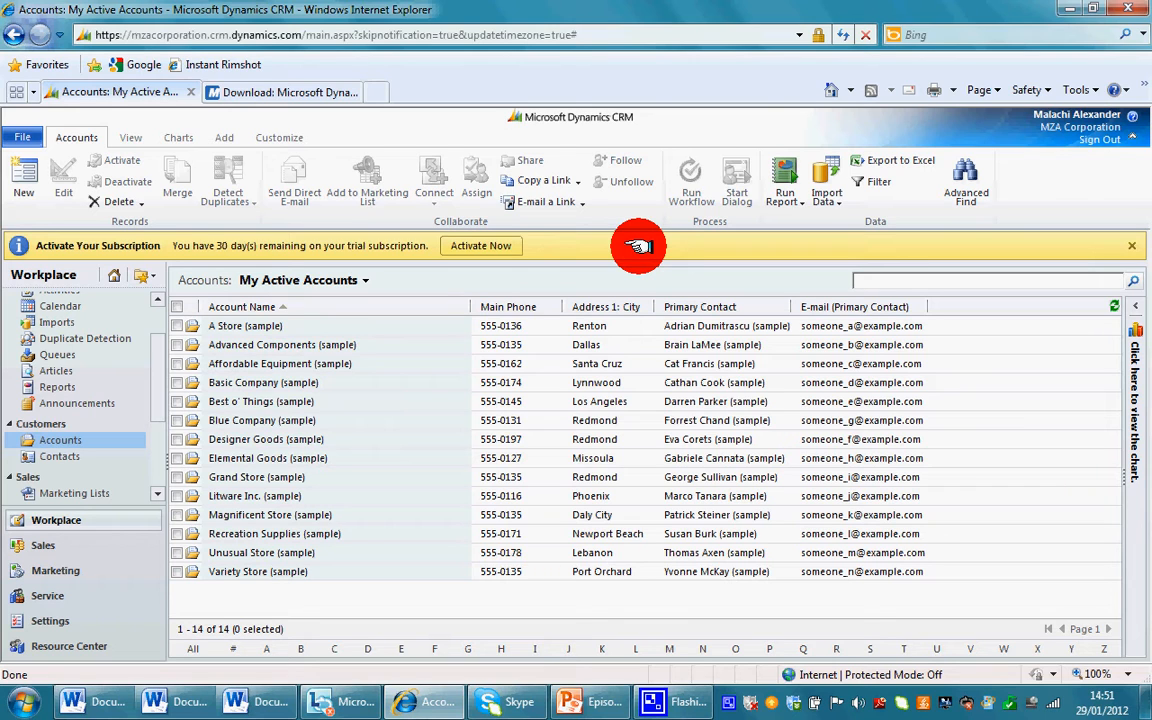
- Save the CRM2011-Client-ENU-i386 installer (83.4 MB) to the Desktop, then close the download page
left_click(290, 94)
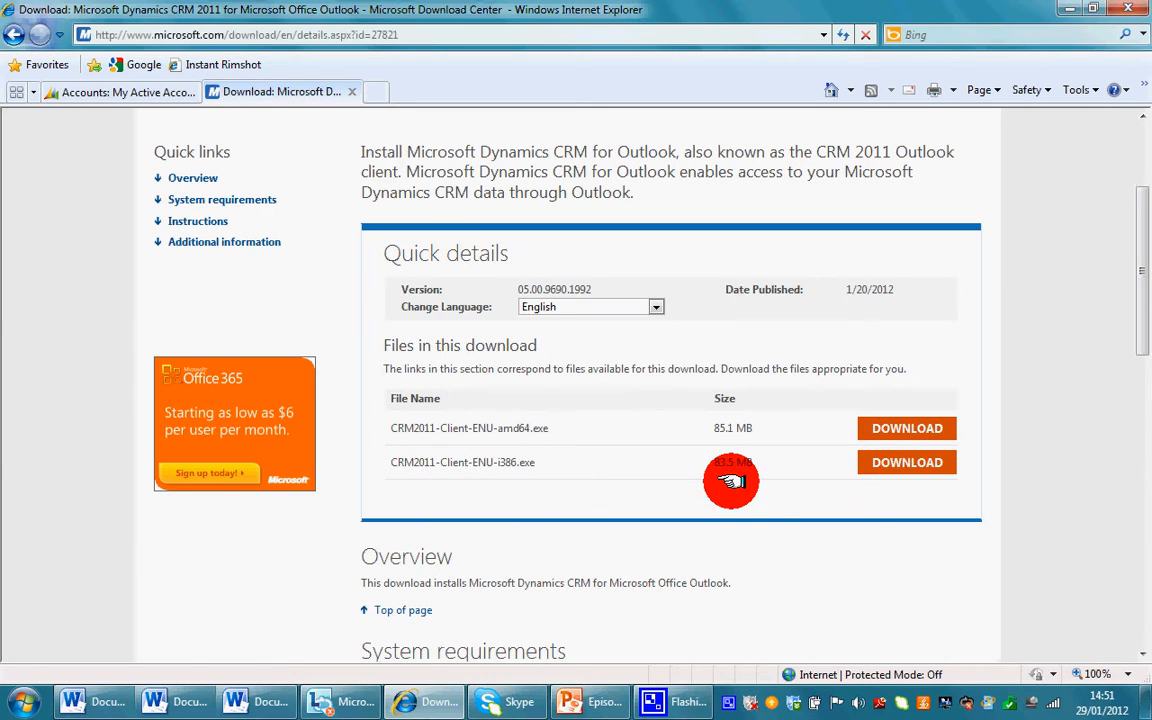
left_click(875, 462)
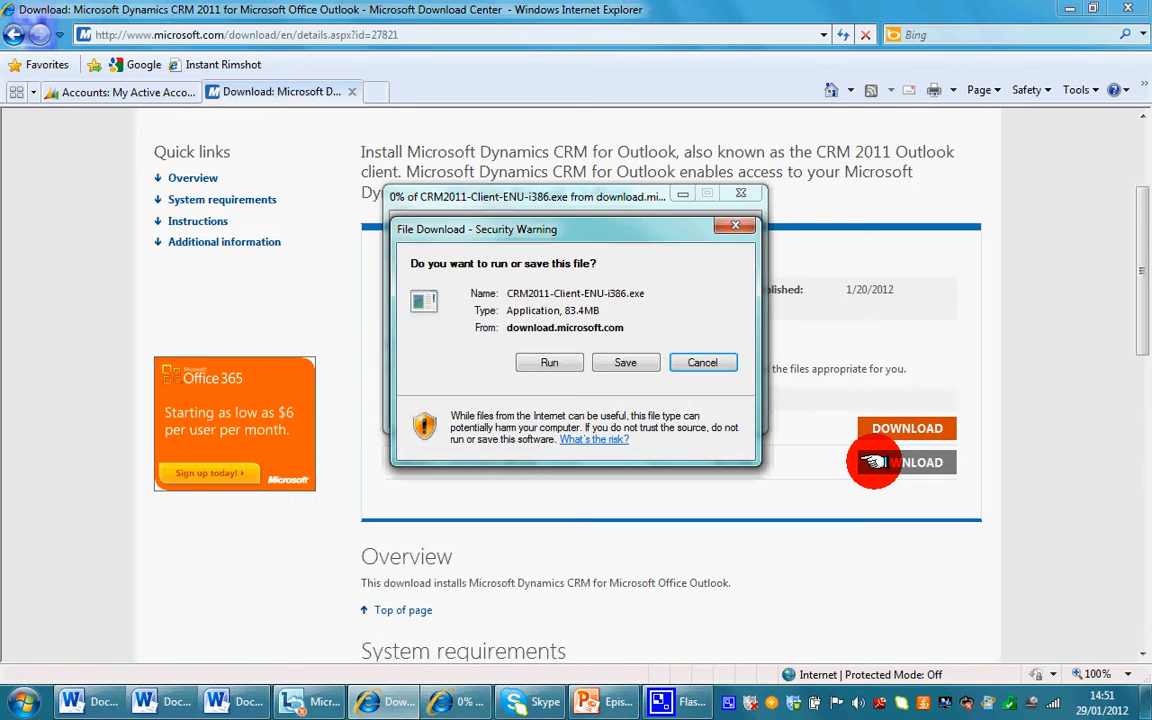
left_click(628, 365)
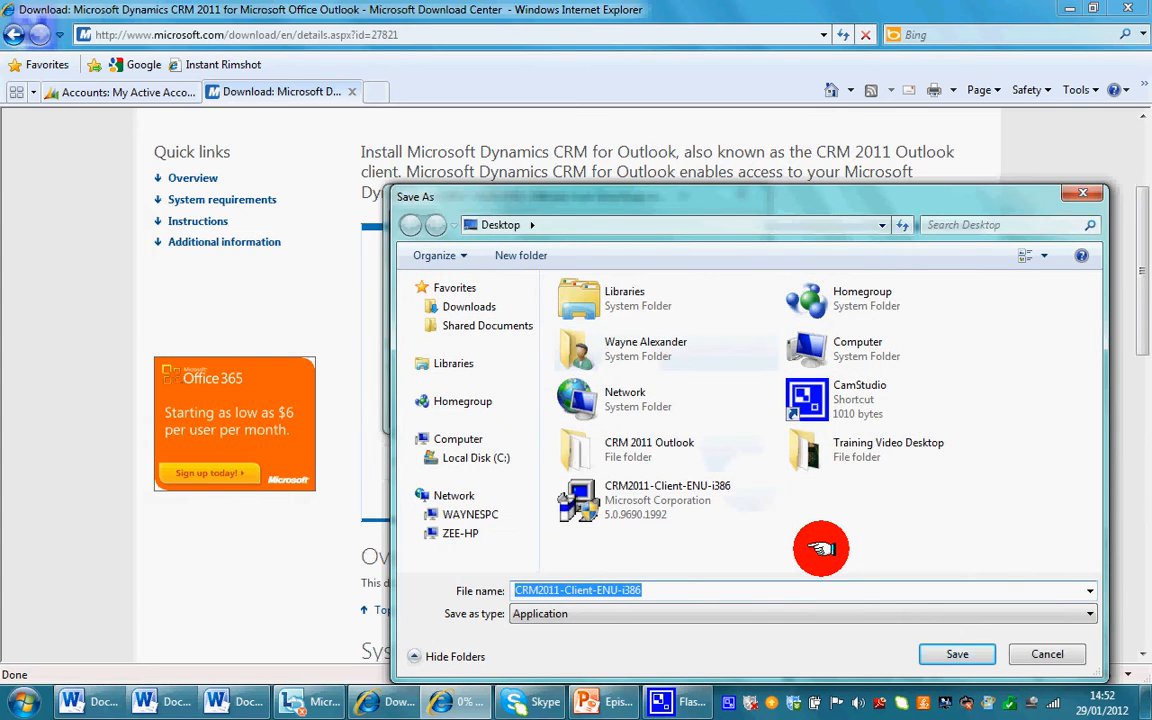
left_click_drag(905, 200, 856, 172)
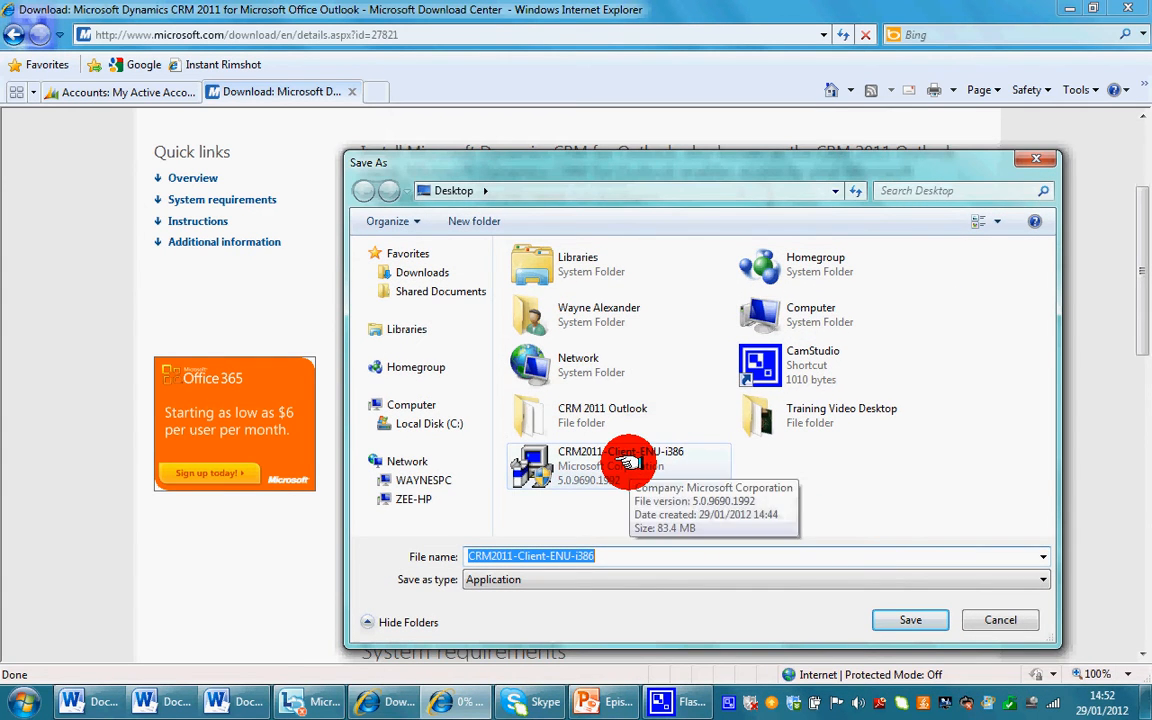
left_click(982, 619)
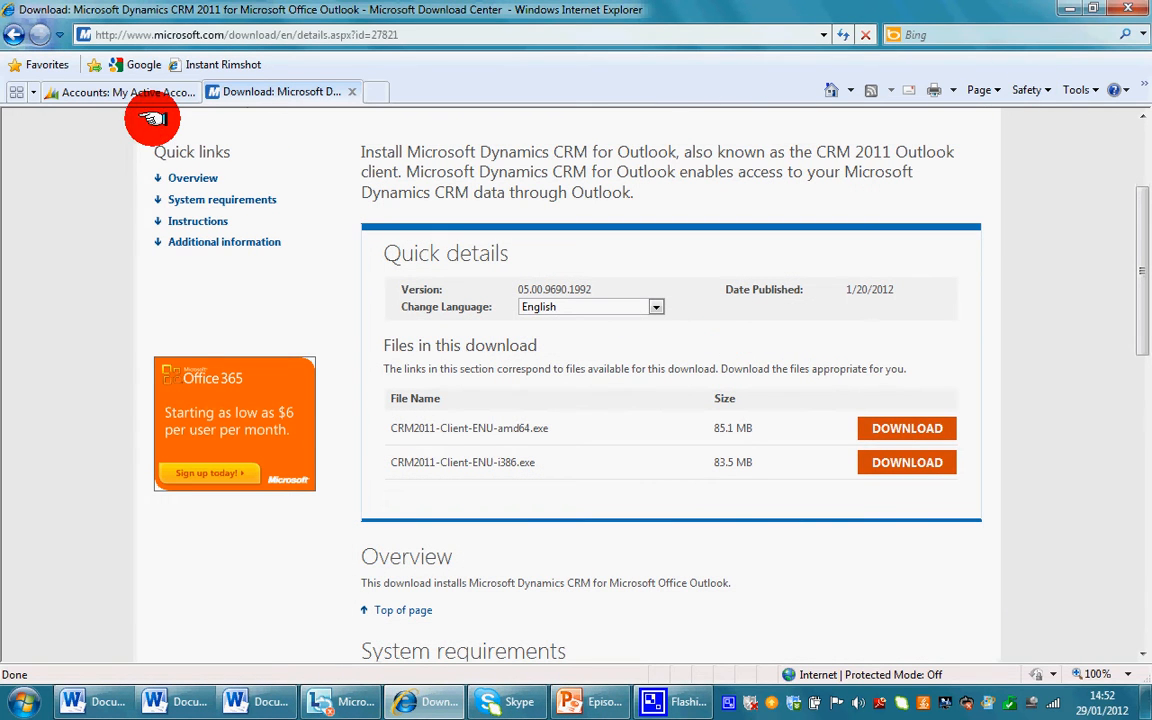
left_click(351, 91)
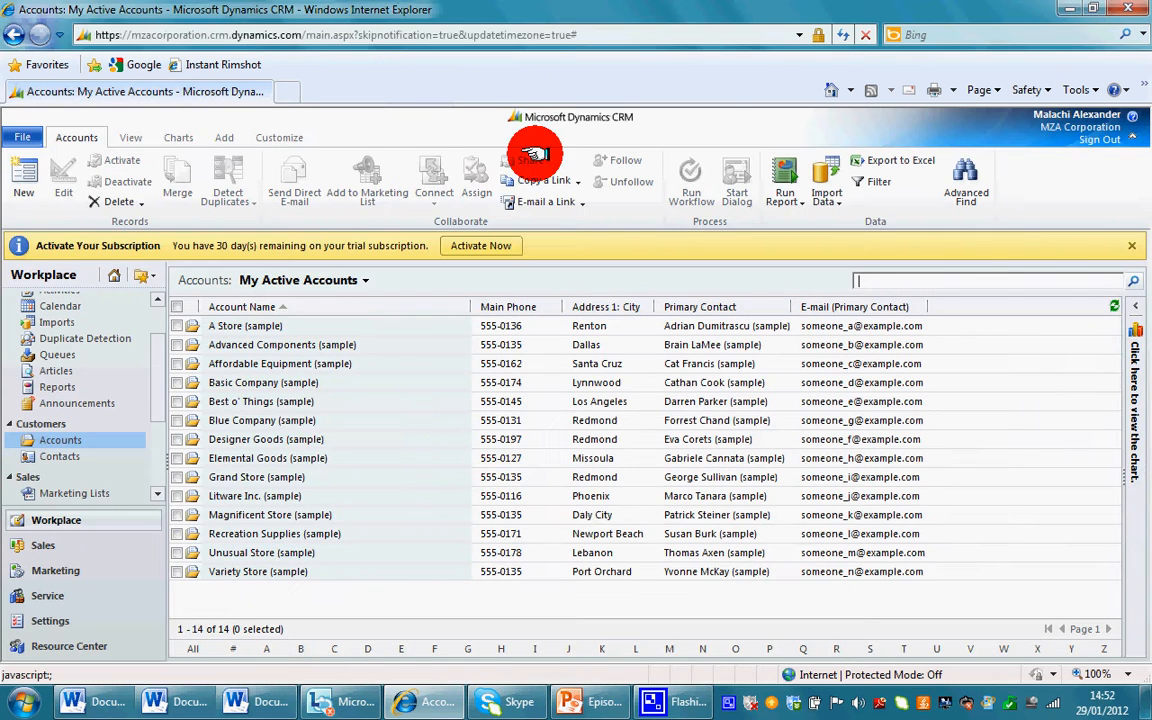
- Minimize the browser and select the client installer and the CRM 2011 Outlook folder on the desktop
left_click(1069, 9)
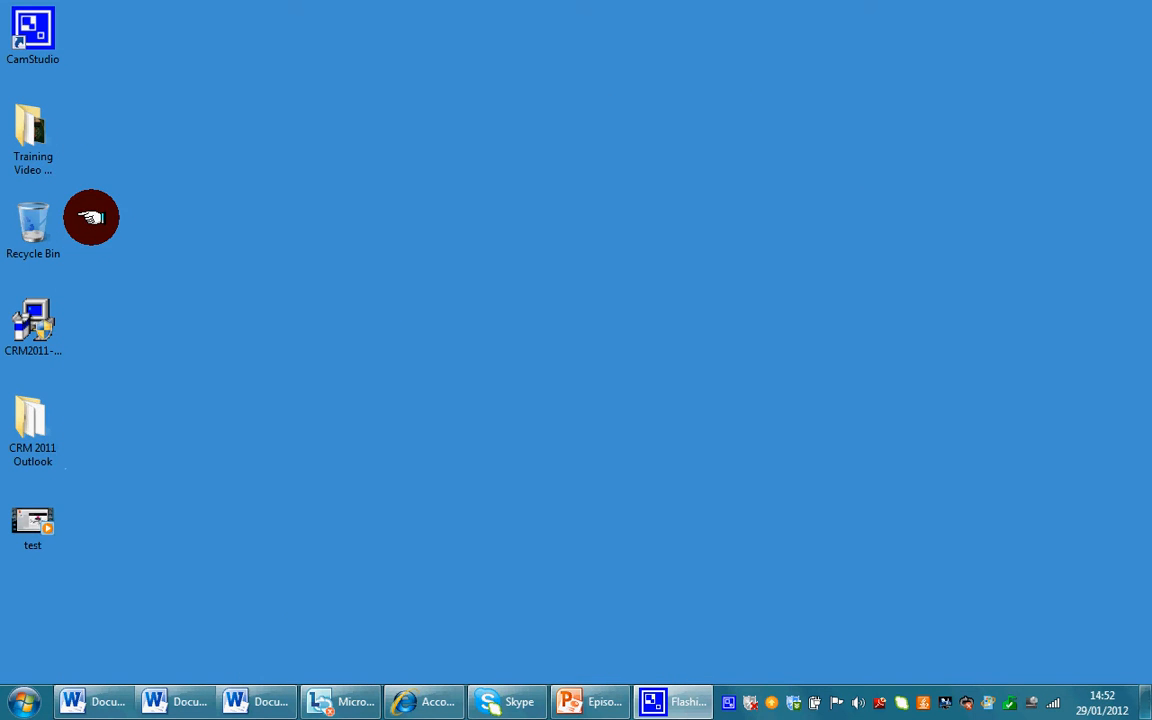
left_click(44, 325)
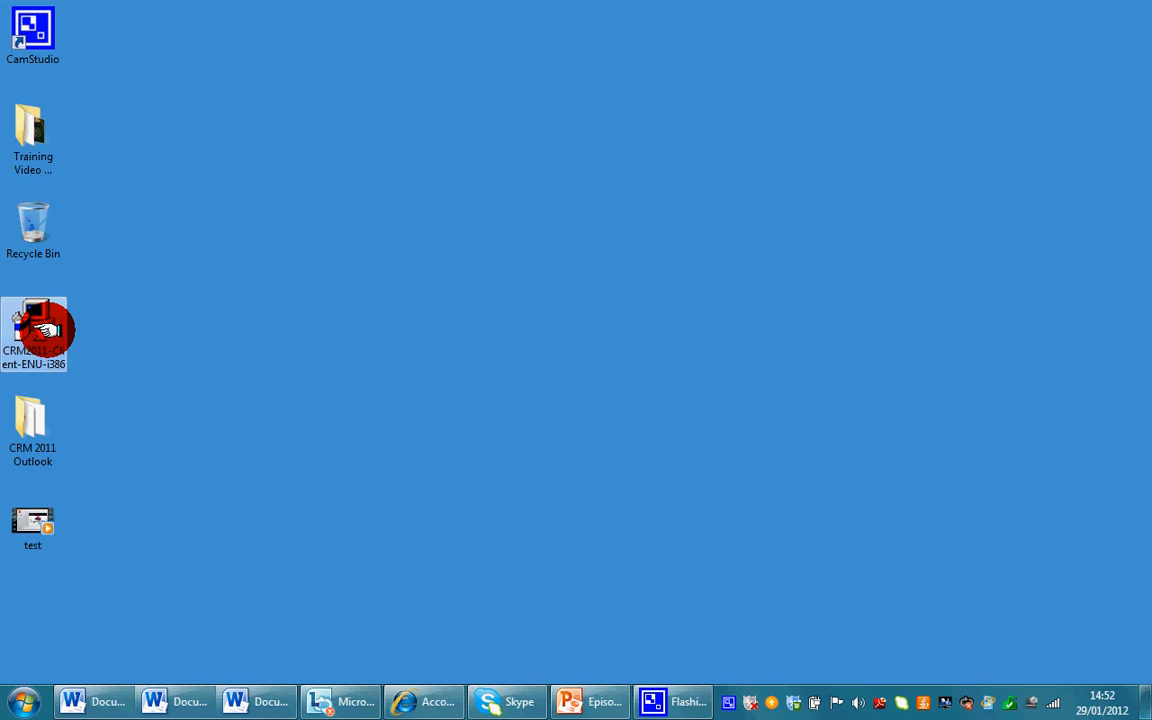
left_click(34, 414)
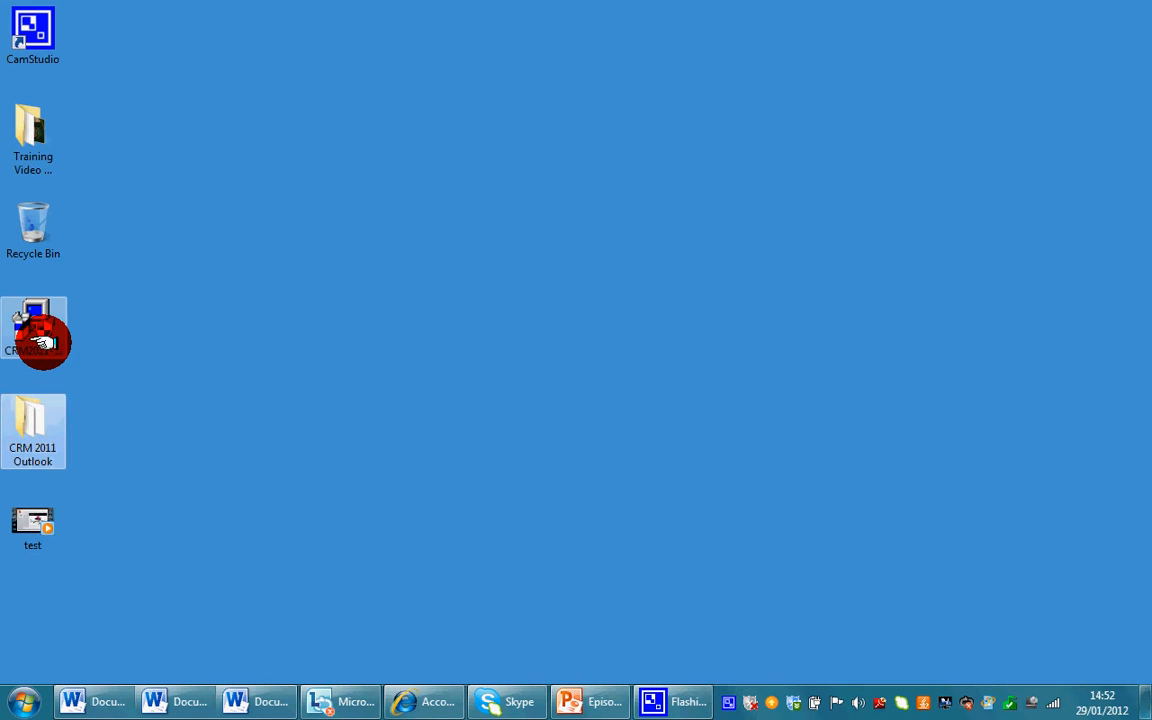
- Open the CRM 2011 Outlook folder in Explorer, showing its 17 setup items including SetupClient
double_click(45, 414)
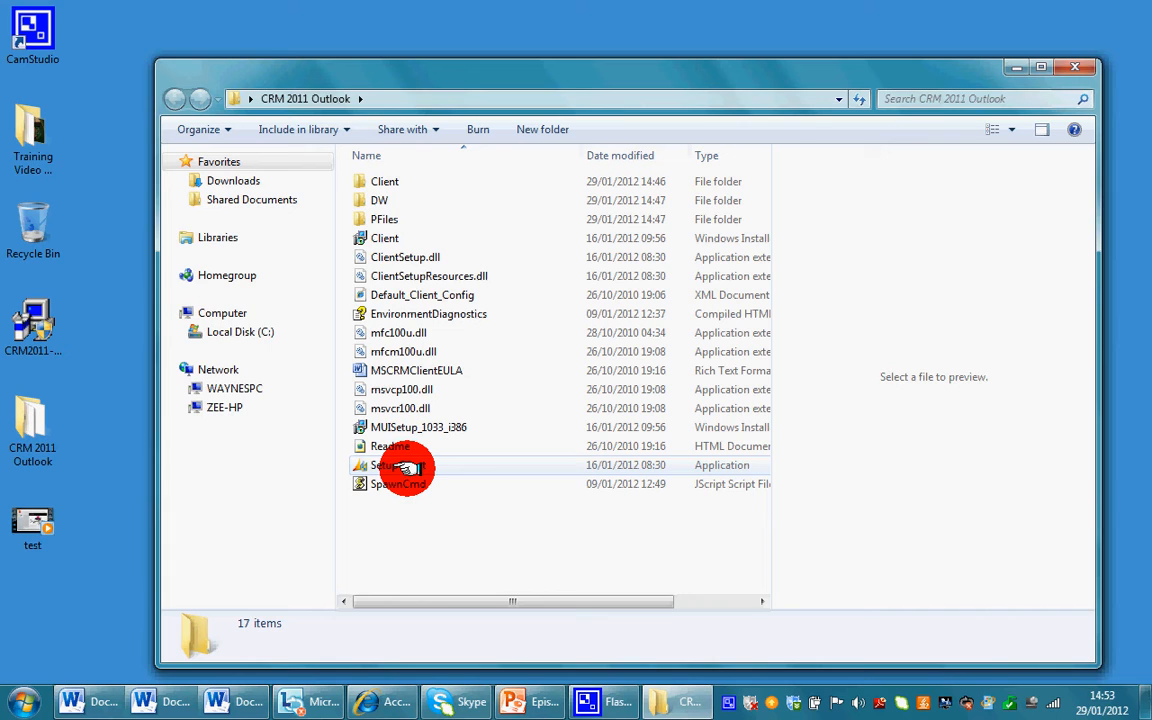
left_click(21, 692)
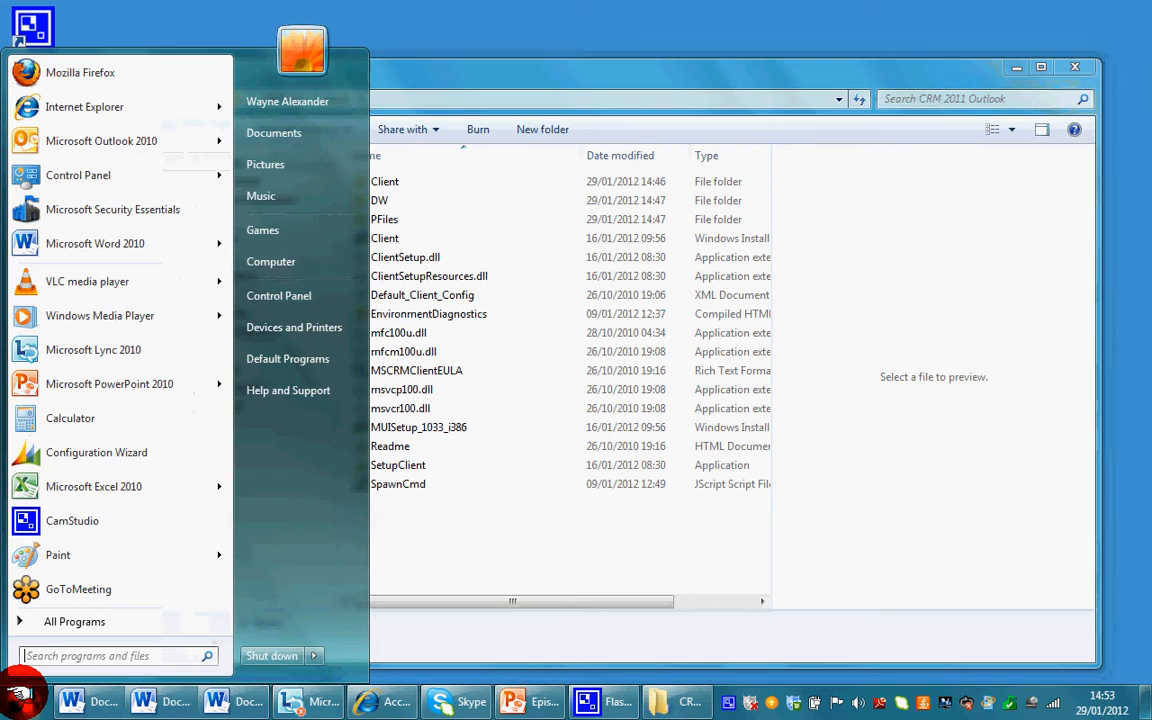
- Launch the Microsoft Dynamics CRM 2011 Configuration Wizard from the Start menu and select Outsourcery Hosting
left_click(75, 621)
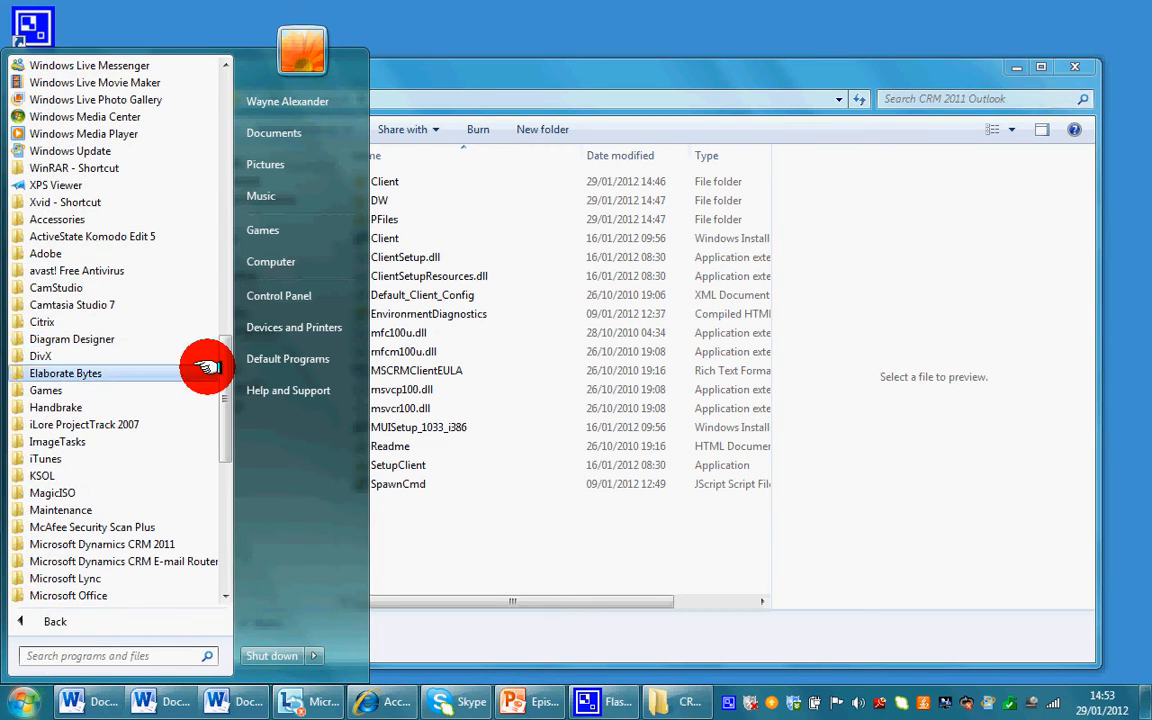
left_click_drag(226, 360, 228, 374)
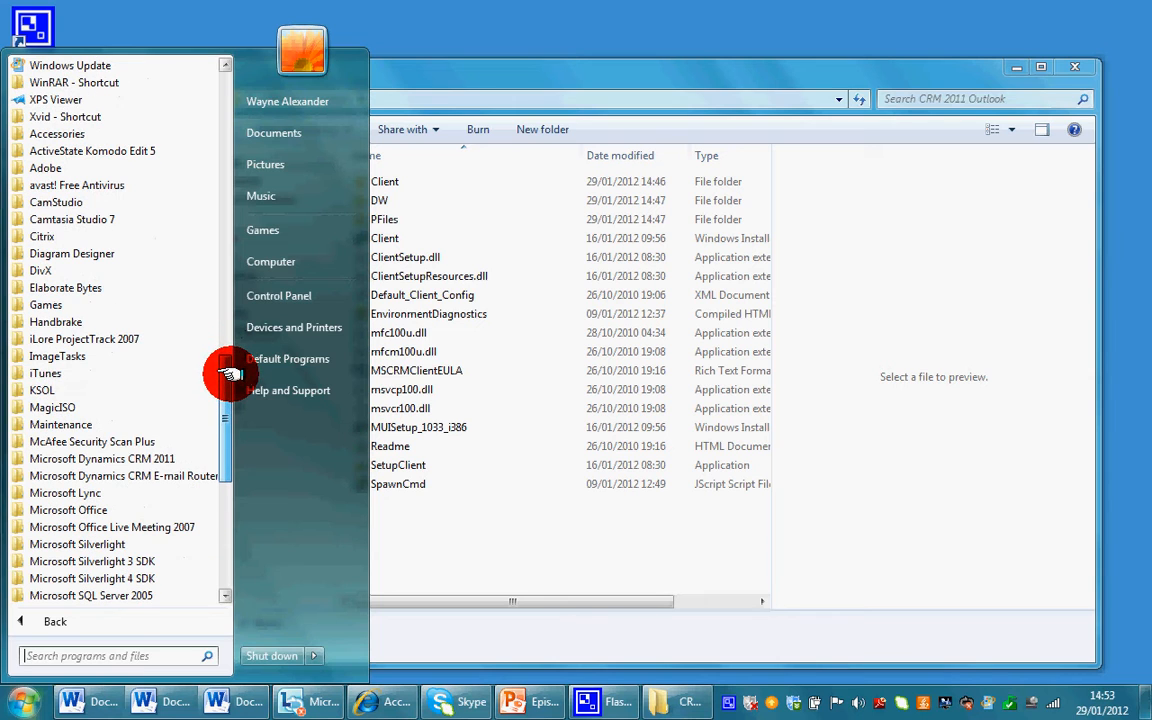
left_click(178, 457)
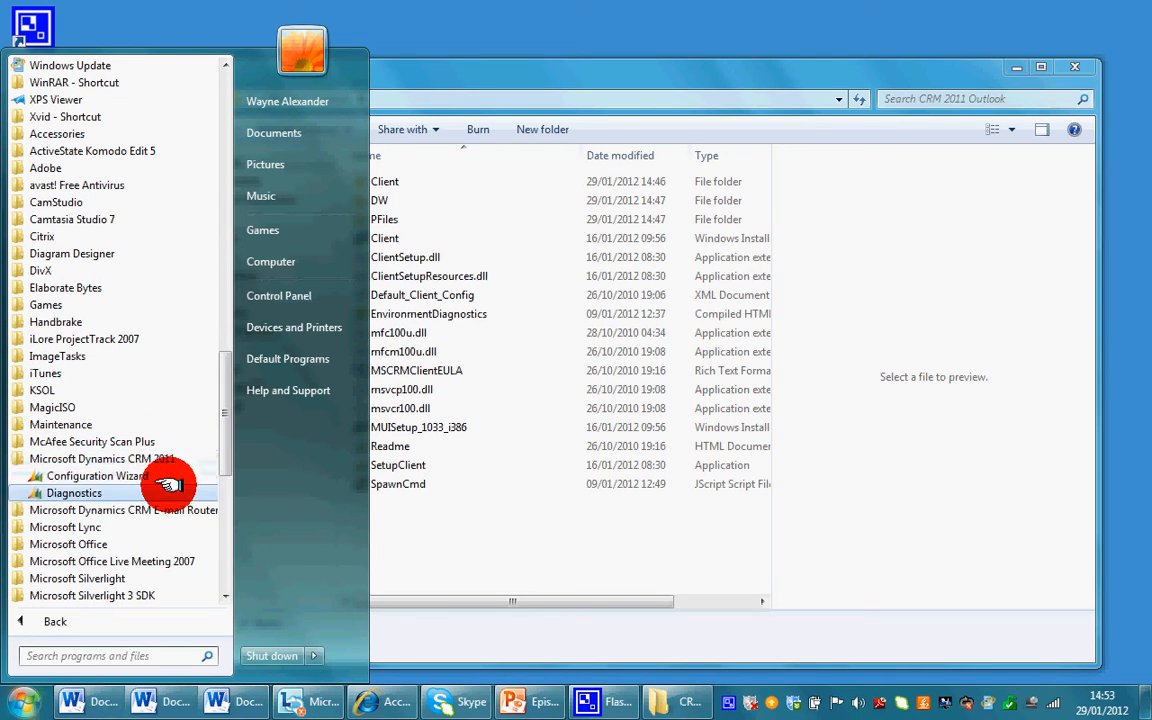
left_click(165, 476)
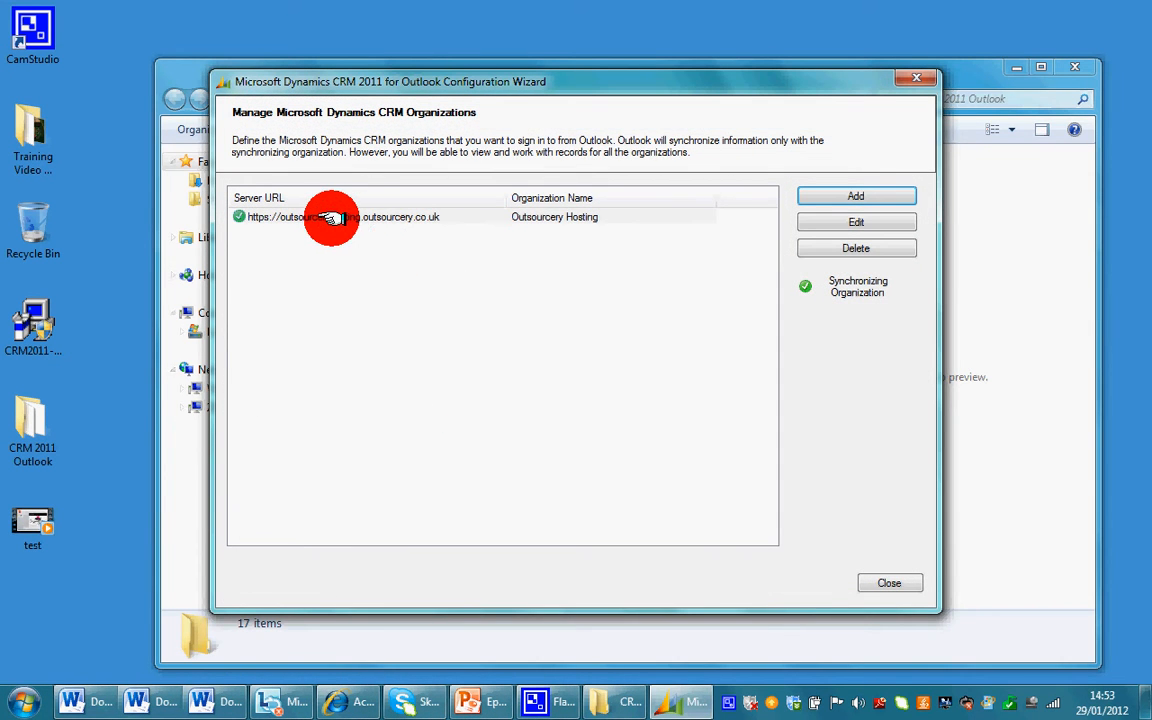
left_click(331, 217)
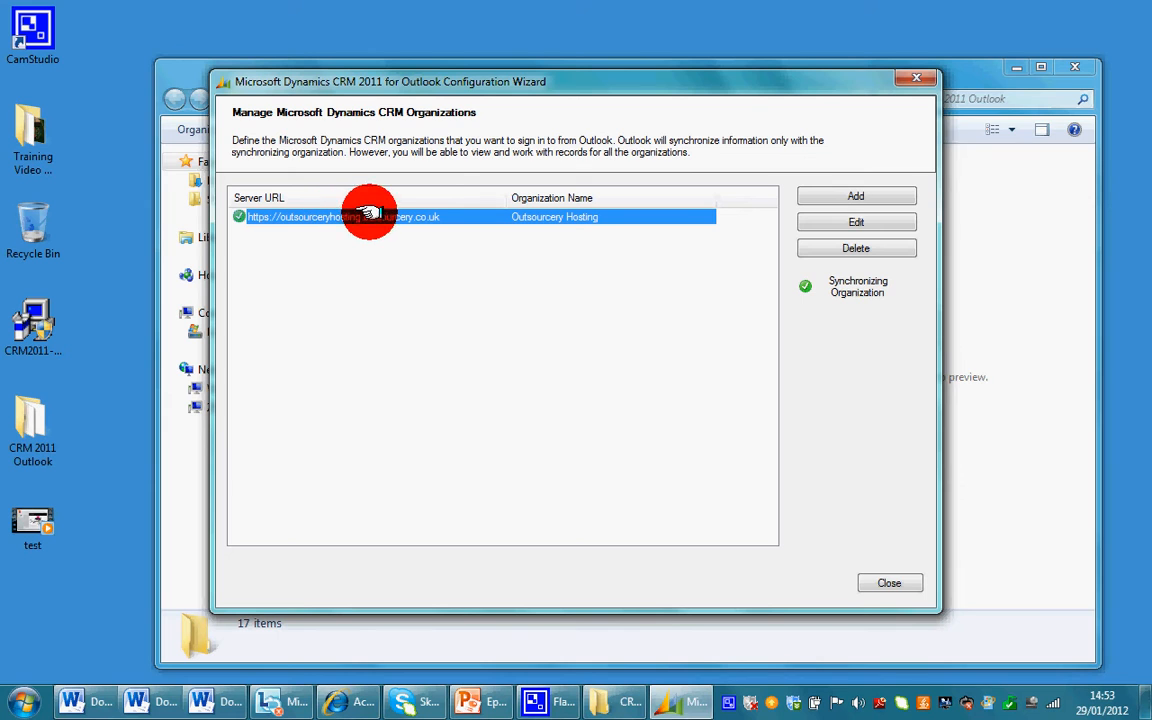
left_click_drag(470, 81, 455, 79)
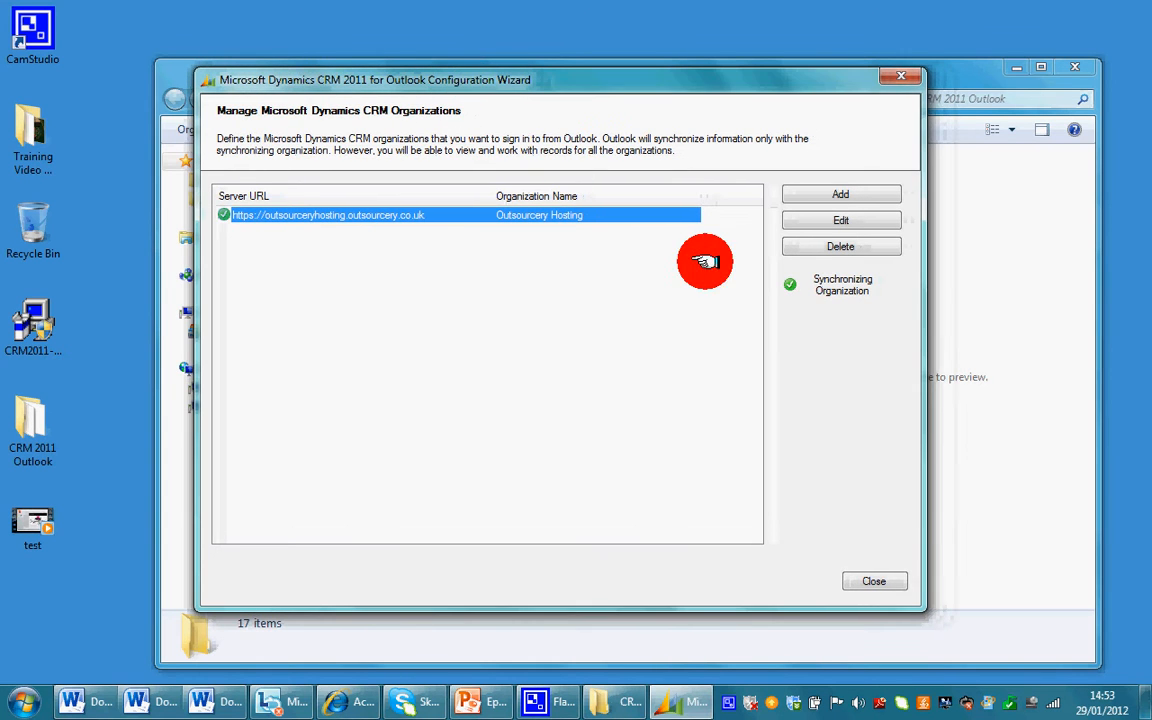
left_click(828, 196)
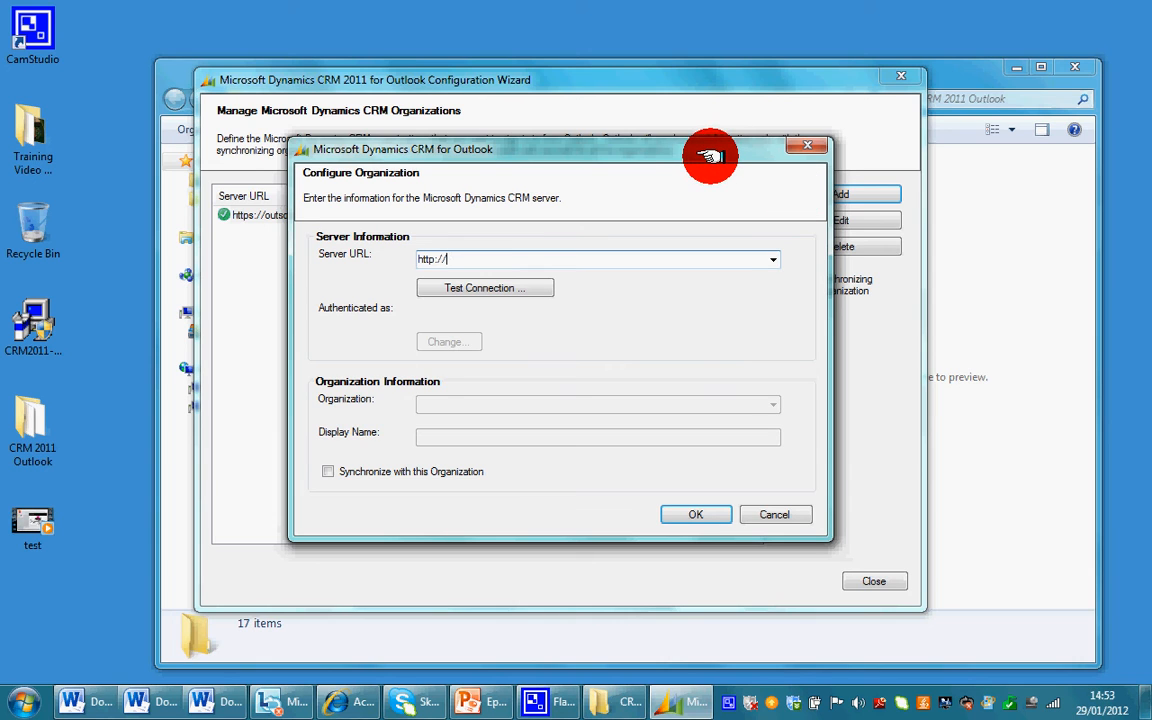
left_click_drag(710, 155, 700, 155)
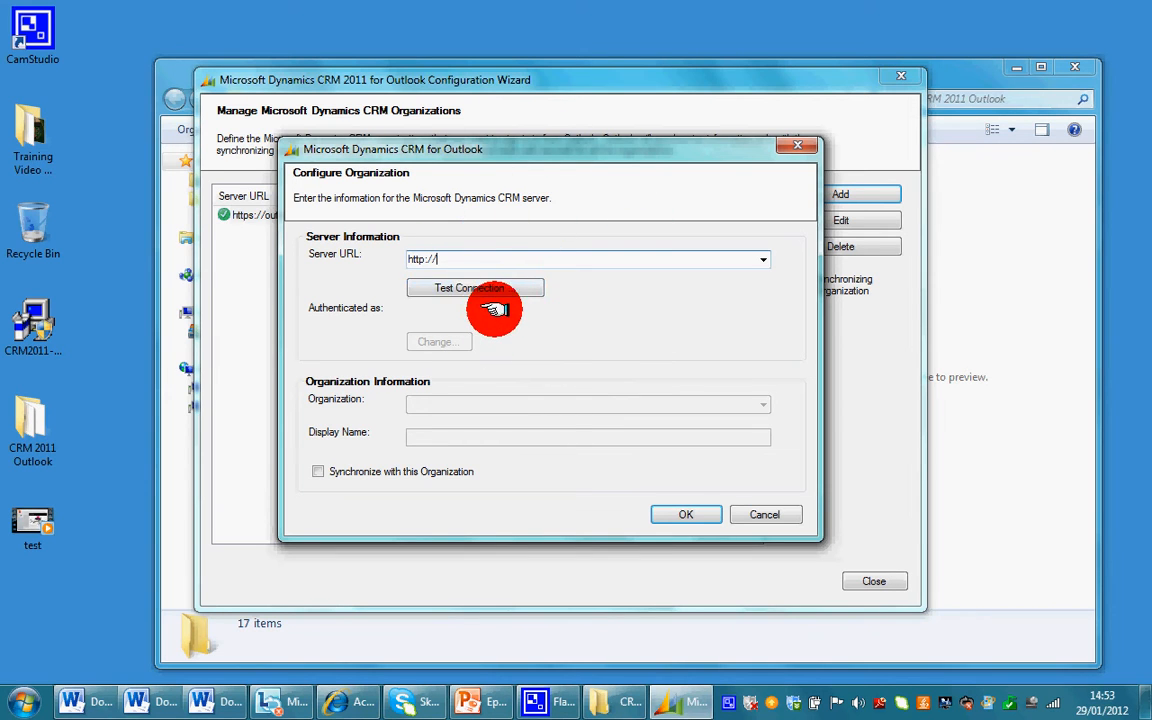
left_click_drag(445, 259, 390, 262)
key("BackSpace")
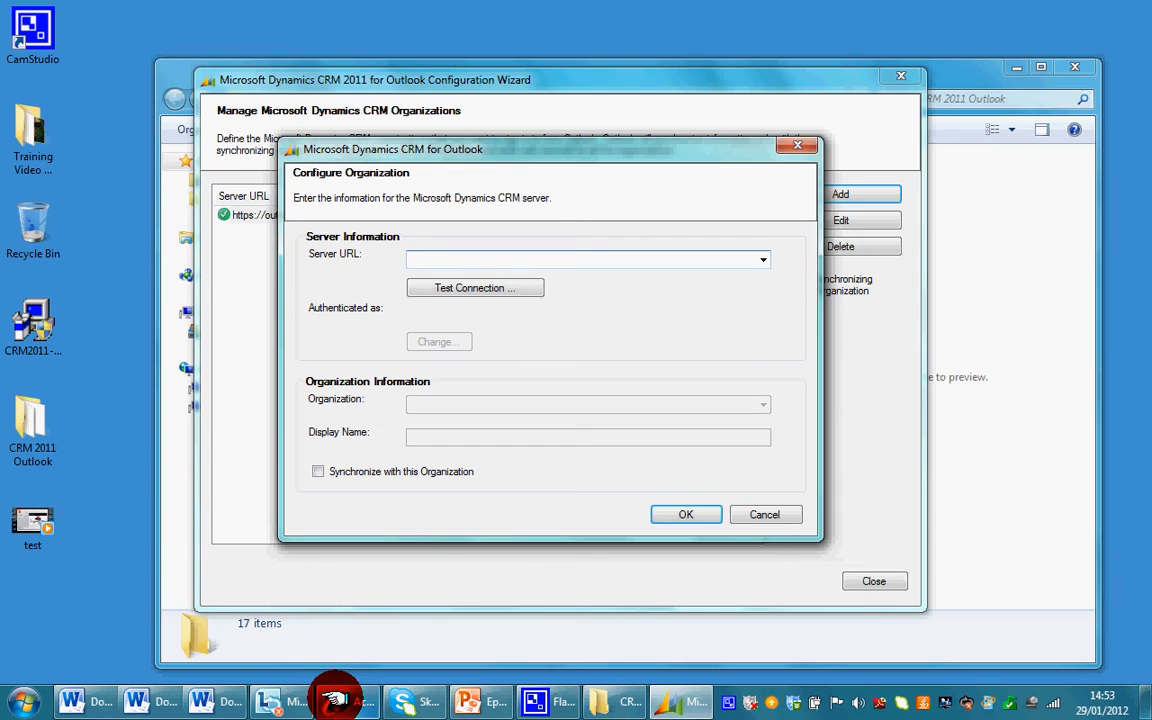
- Copy the mzacorporation.crm.dynamics.com base address from Internet Explorer, then minimize the browser
mouse_move(334, 692)
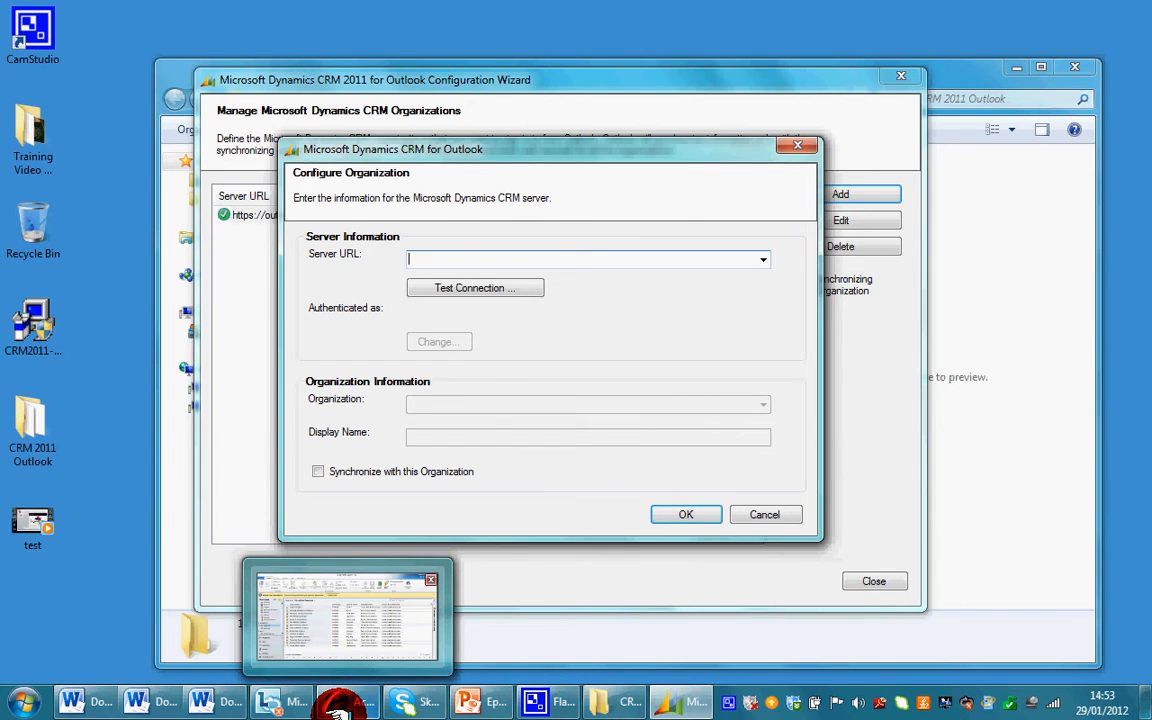
left_click(345, 617)
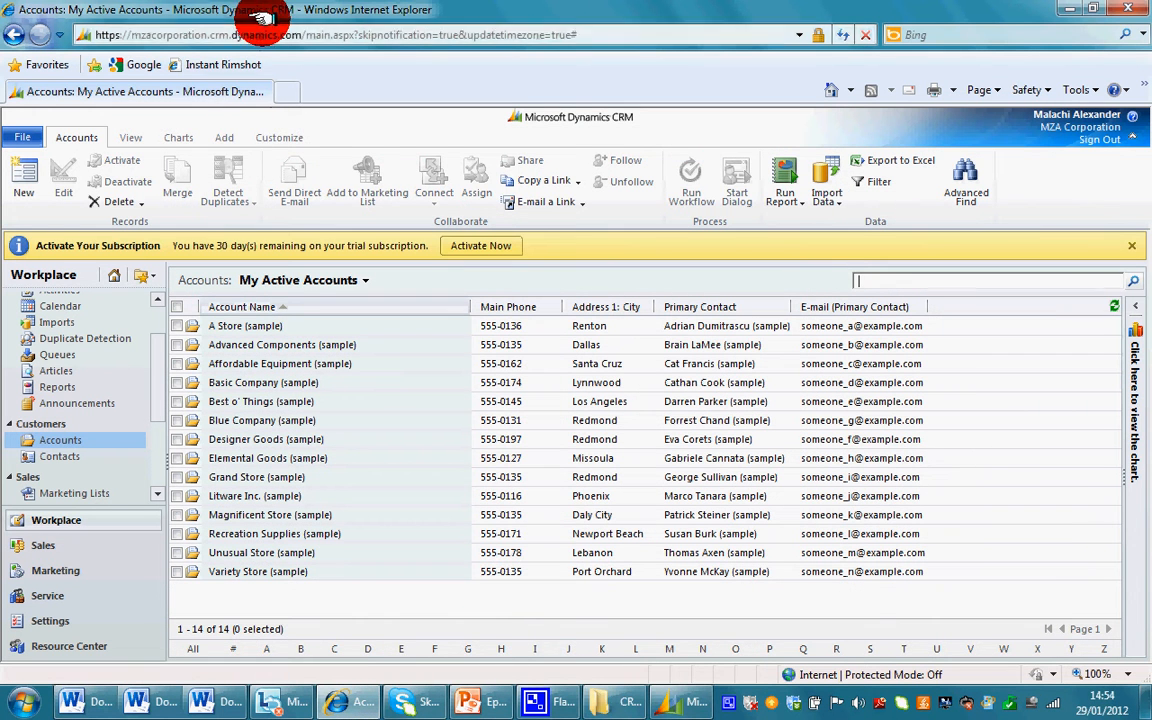
left_click(297, 36)
left_click_drag(302, 36, 80, 35)
key("ctrl+c")
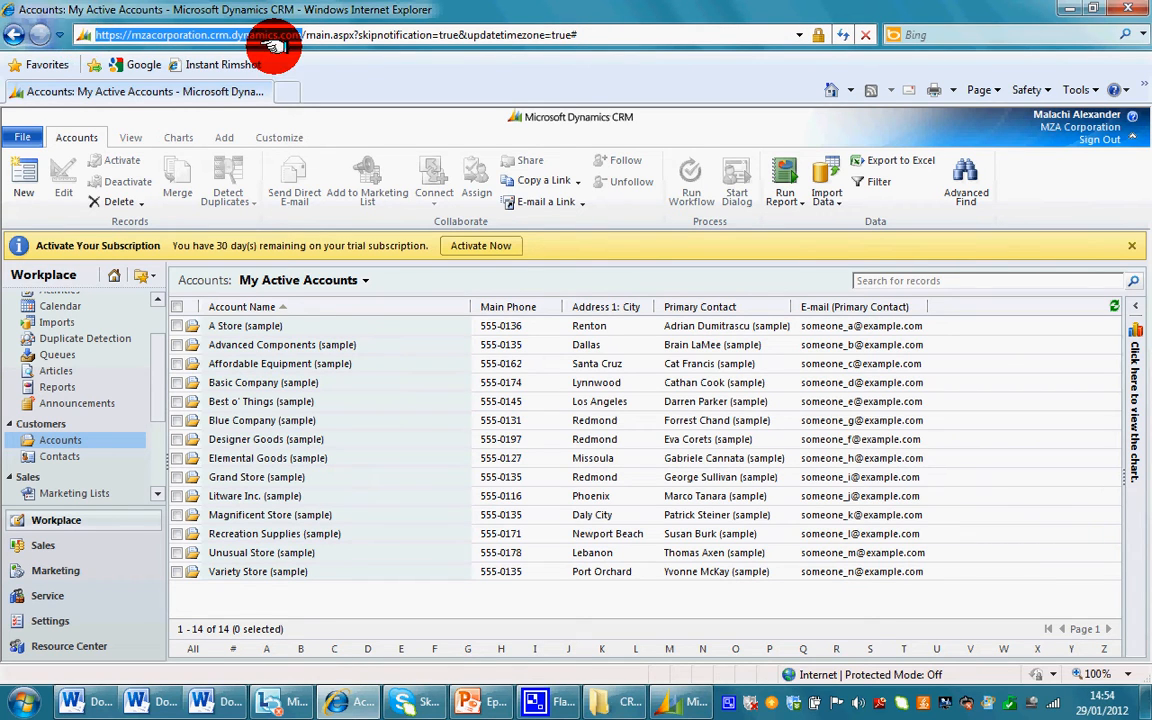
left_click(1055, 10)
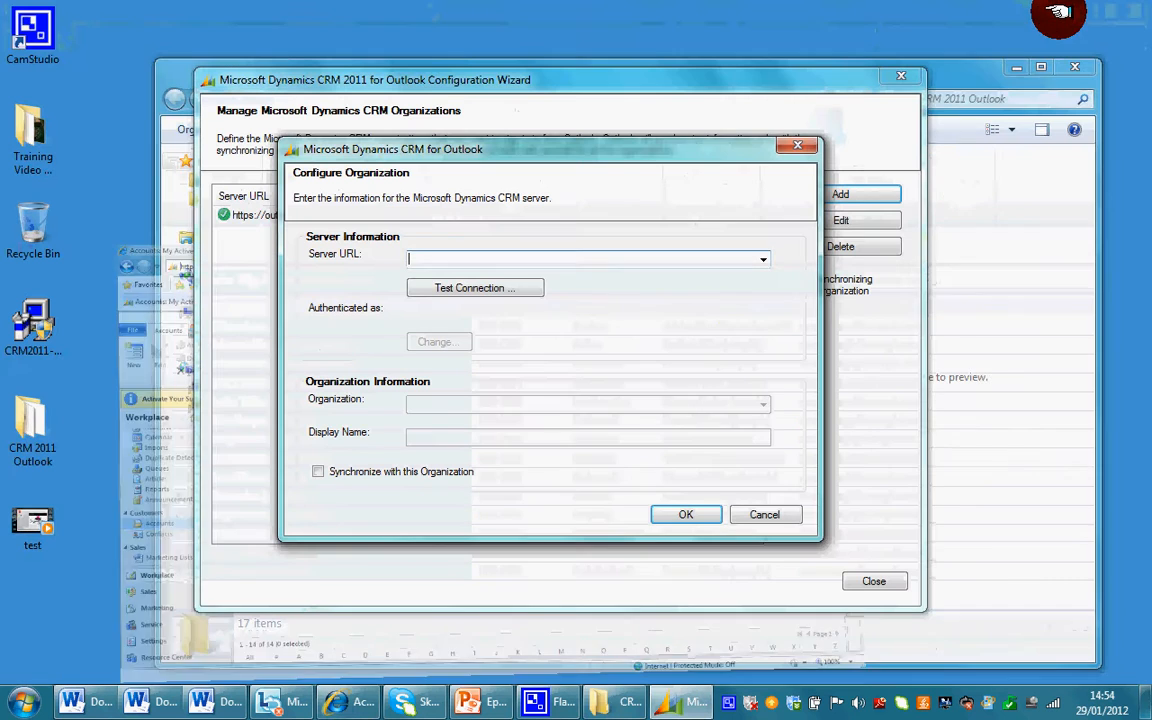
key("ctrl+v")
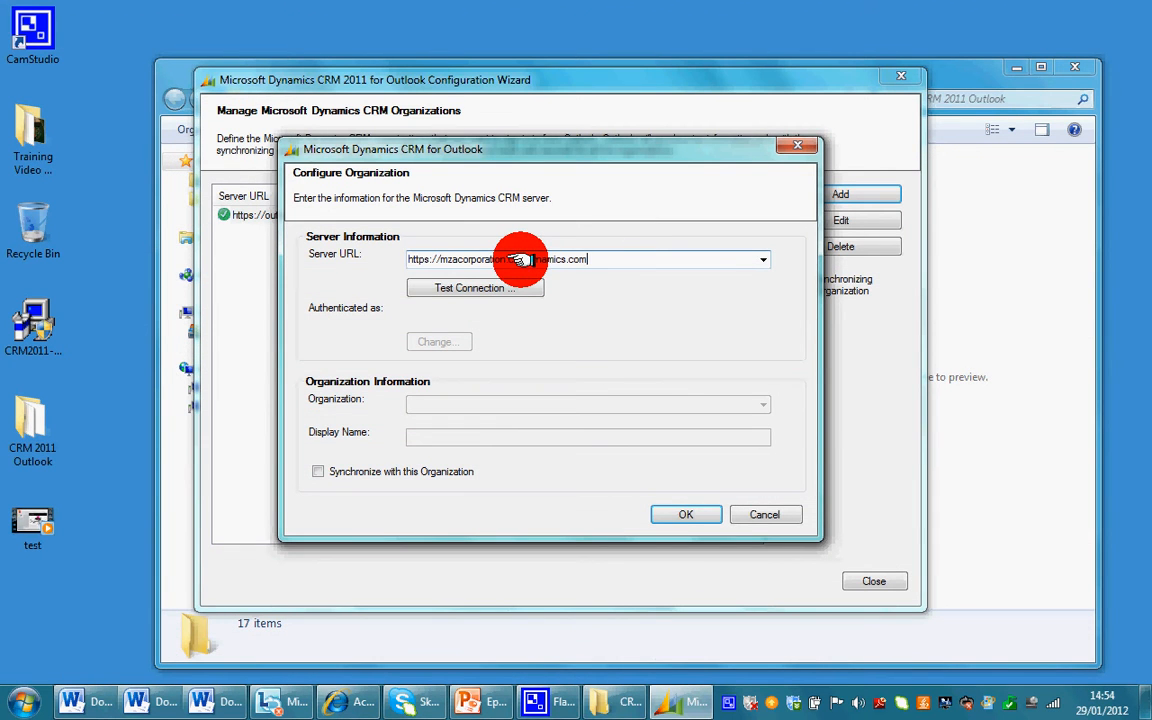
left_click(516, 288)
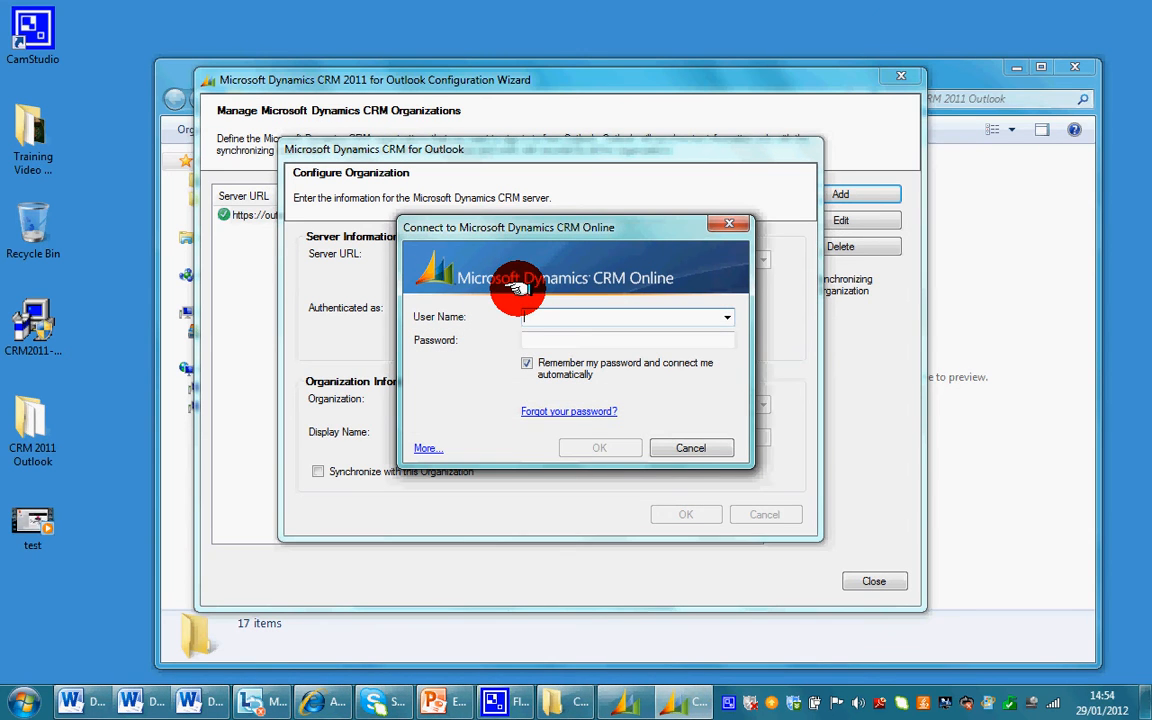
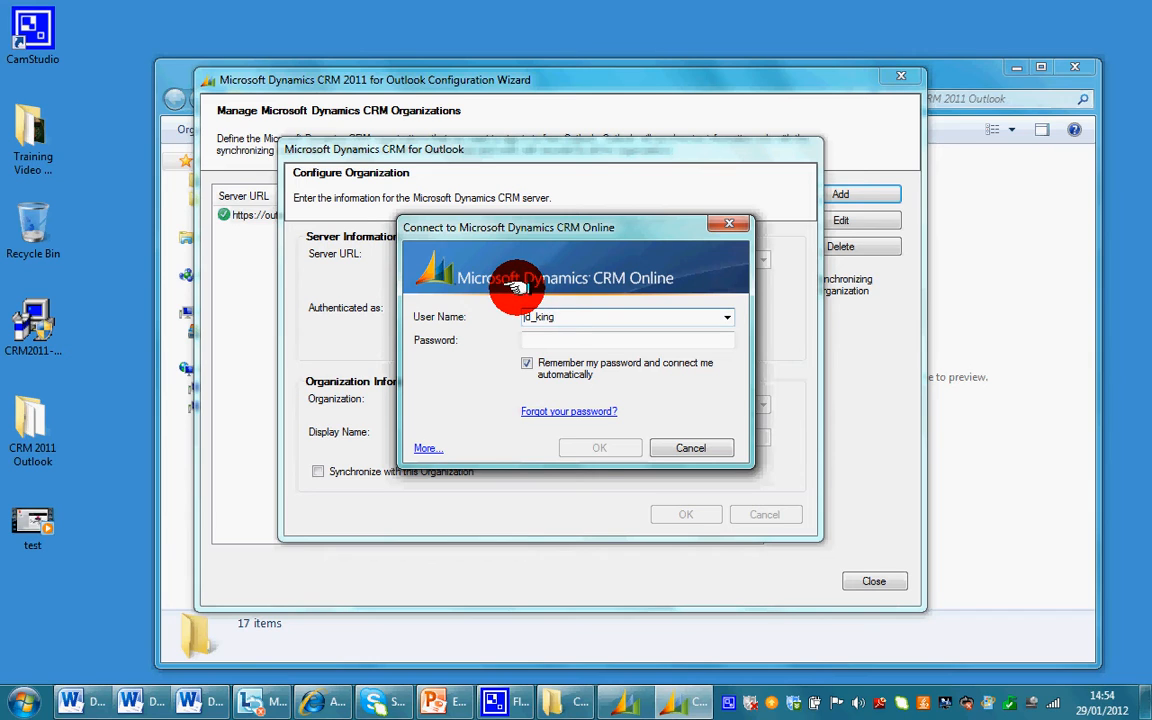
- Sign in to CRM Online with the account's user name and password, with 'Remember my password' ticked
key("Tab")
type("password")
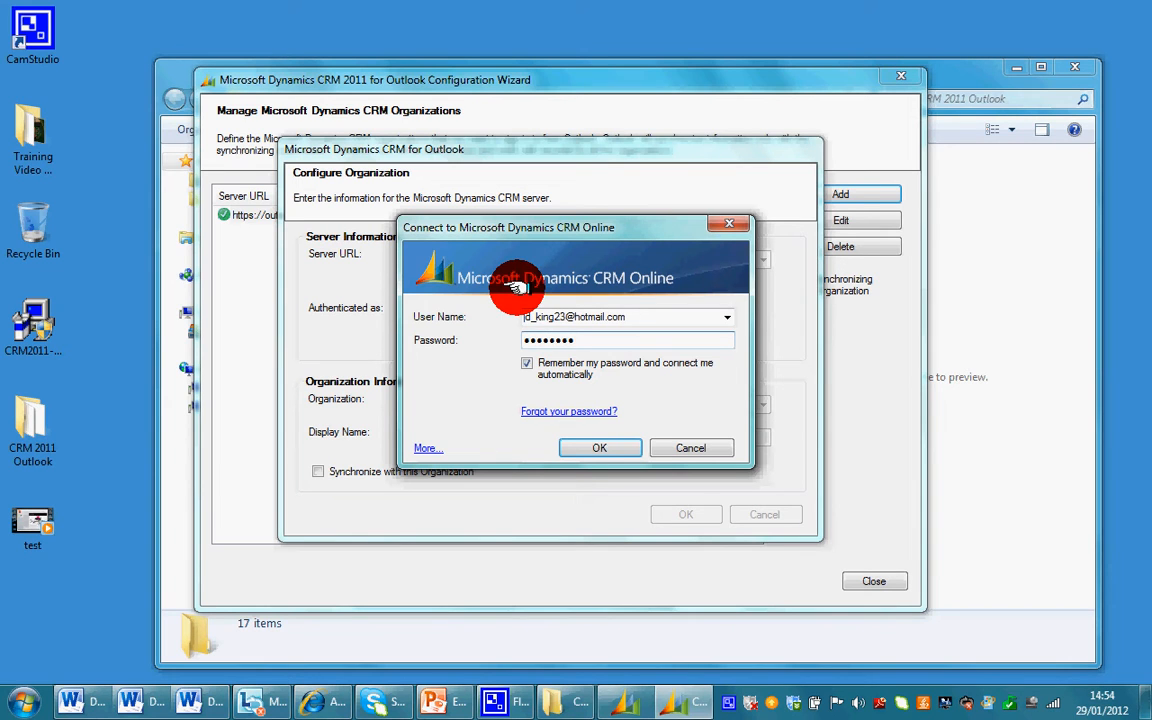
left_click(528, 363)
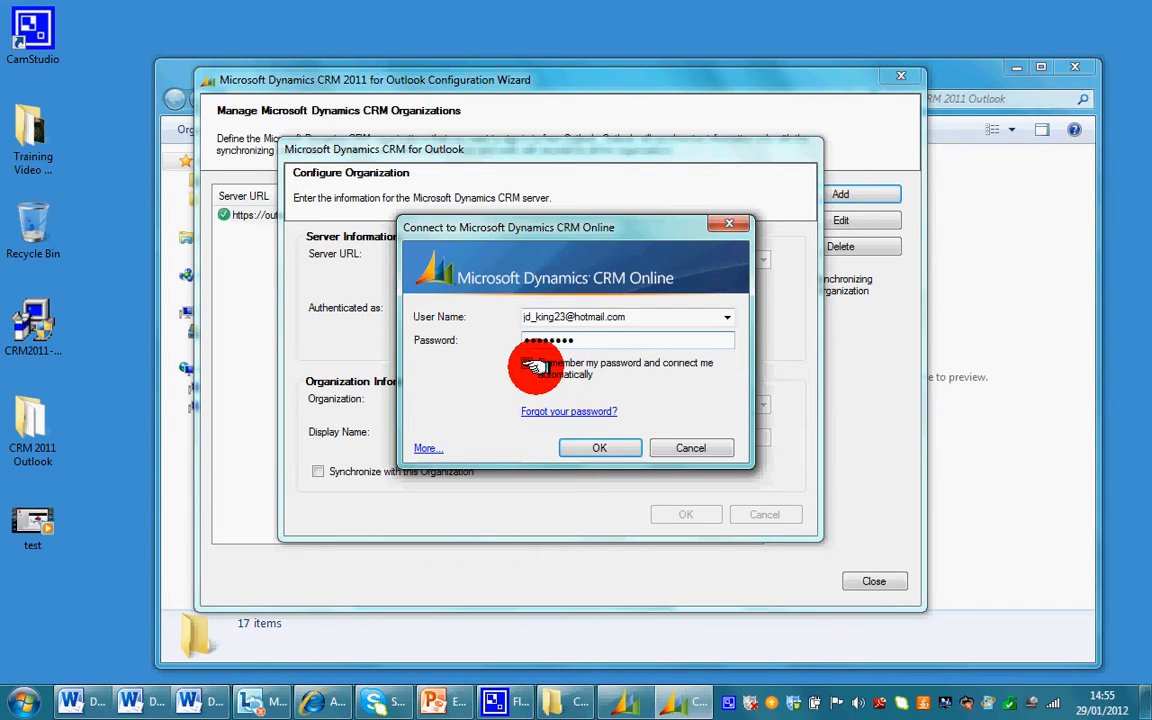
left_click(528, 364)
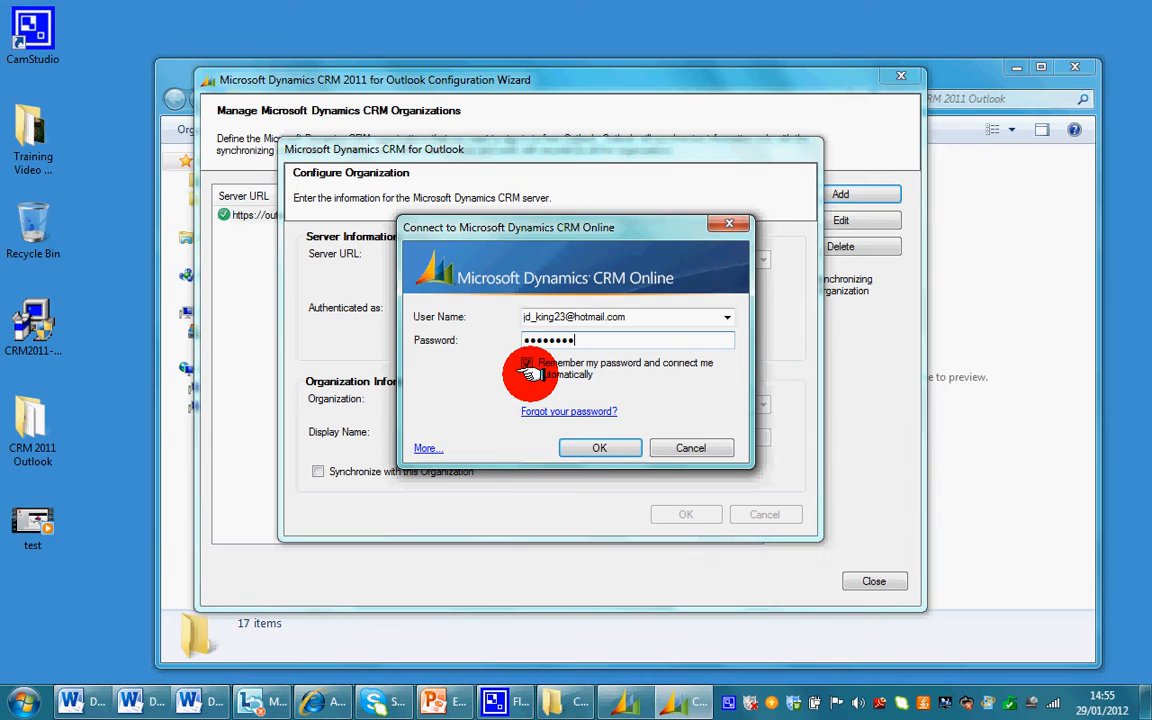
left_click(595, 448)
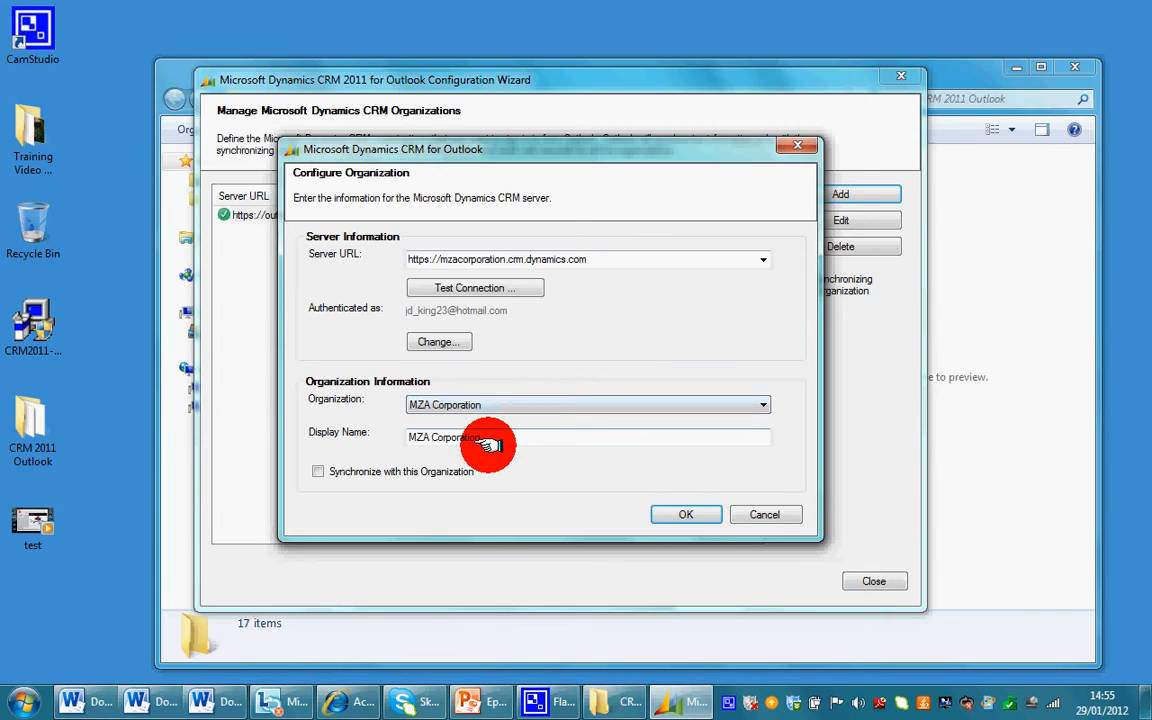
- Tick 'Synchronize with this Organization' for MZA Corporation and confirm the Configure Organization dialog
left_click_drag(490, 440, 404, 442)
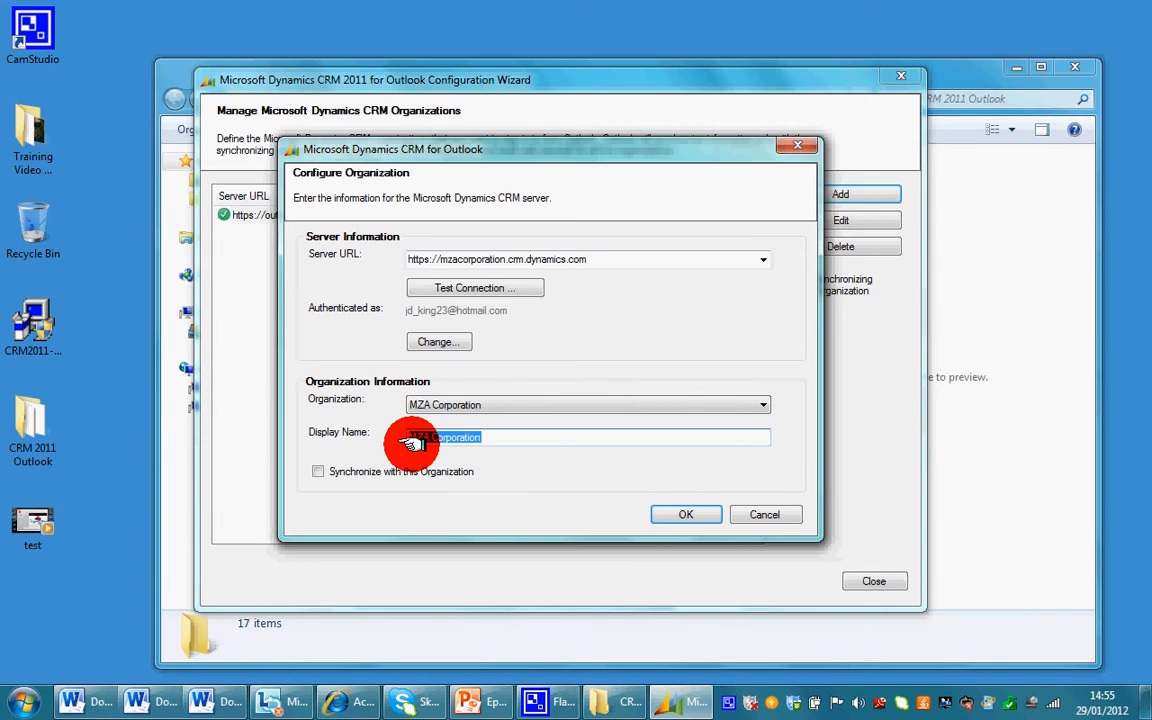
double_click(530, 260)
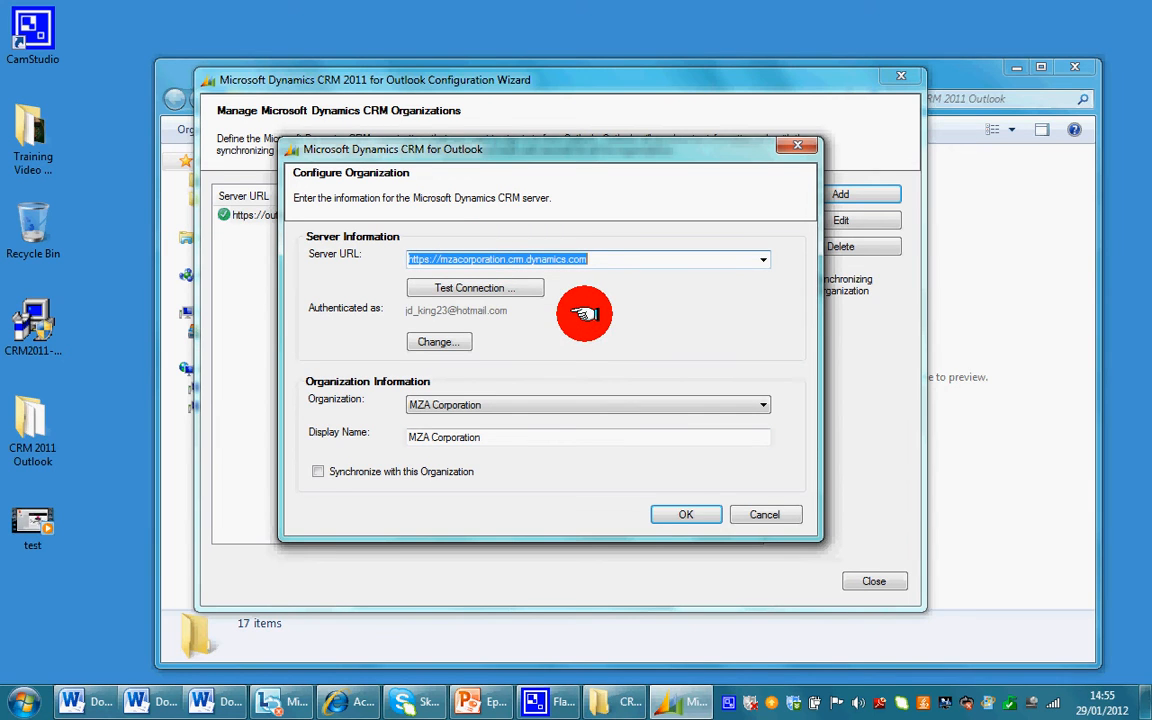
left_click(318, 472)
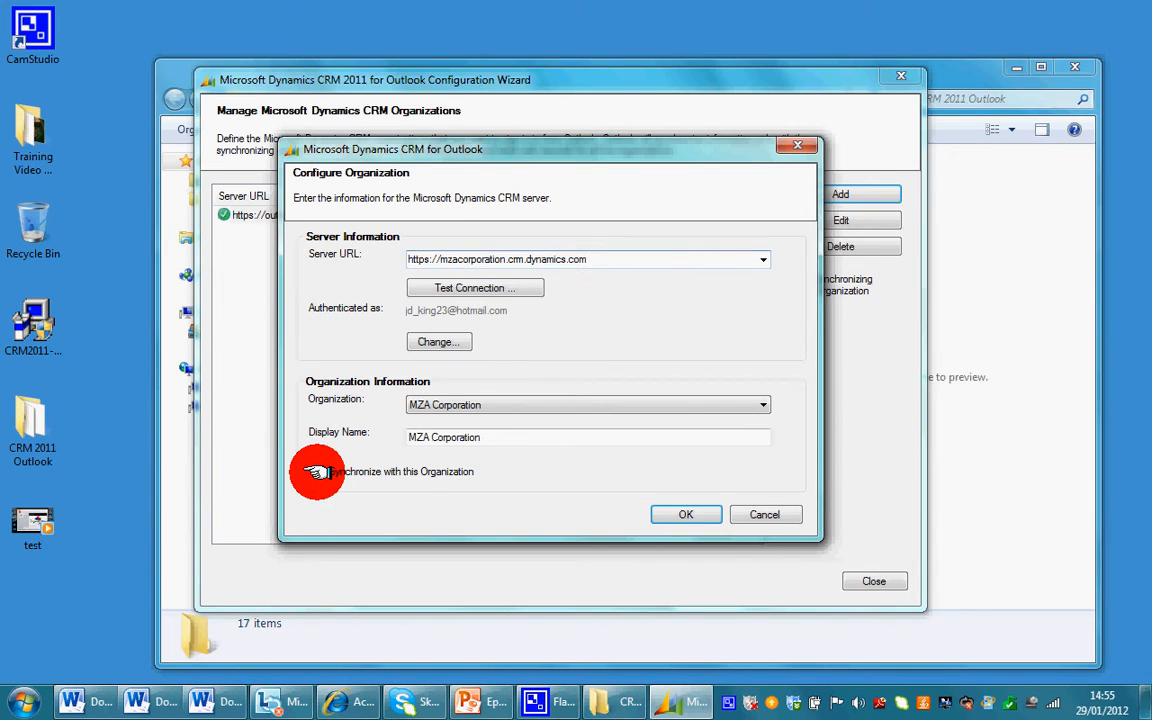
mouse_move(419, 153)
left_mouse_down()
mouse_move(548, 140)
mouse_move(517, 166)
mouse_move(414, 141)
left_mouse_up()
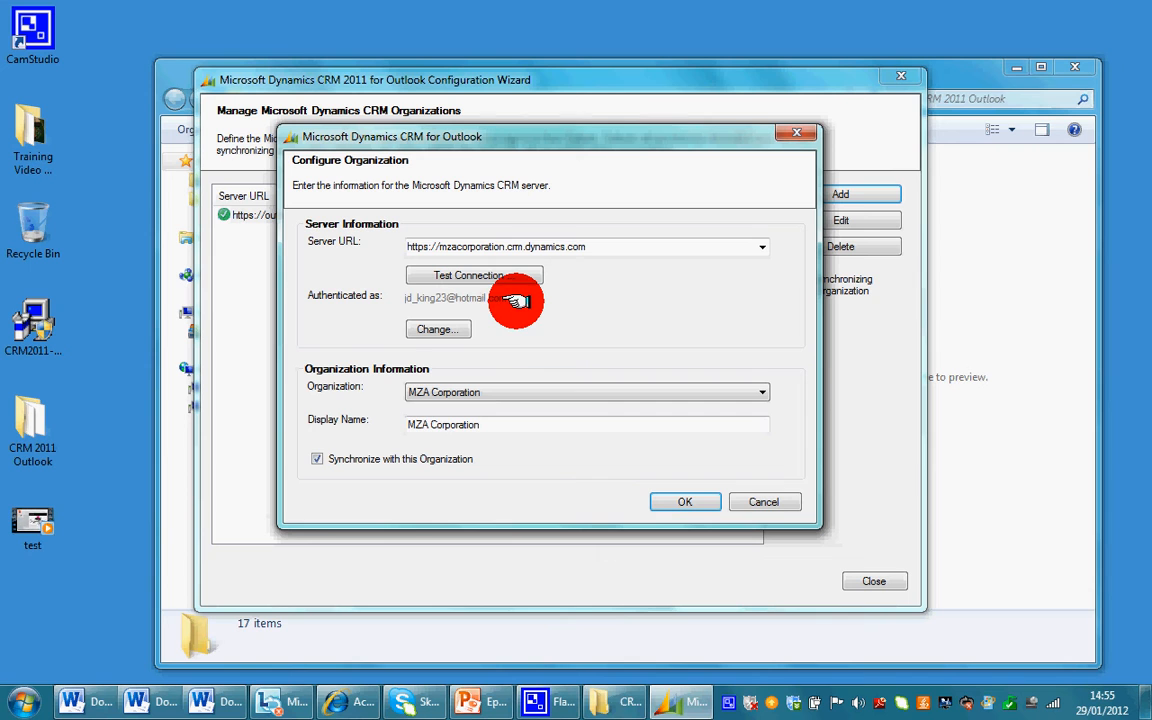
left_click(660, 502)
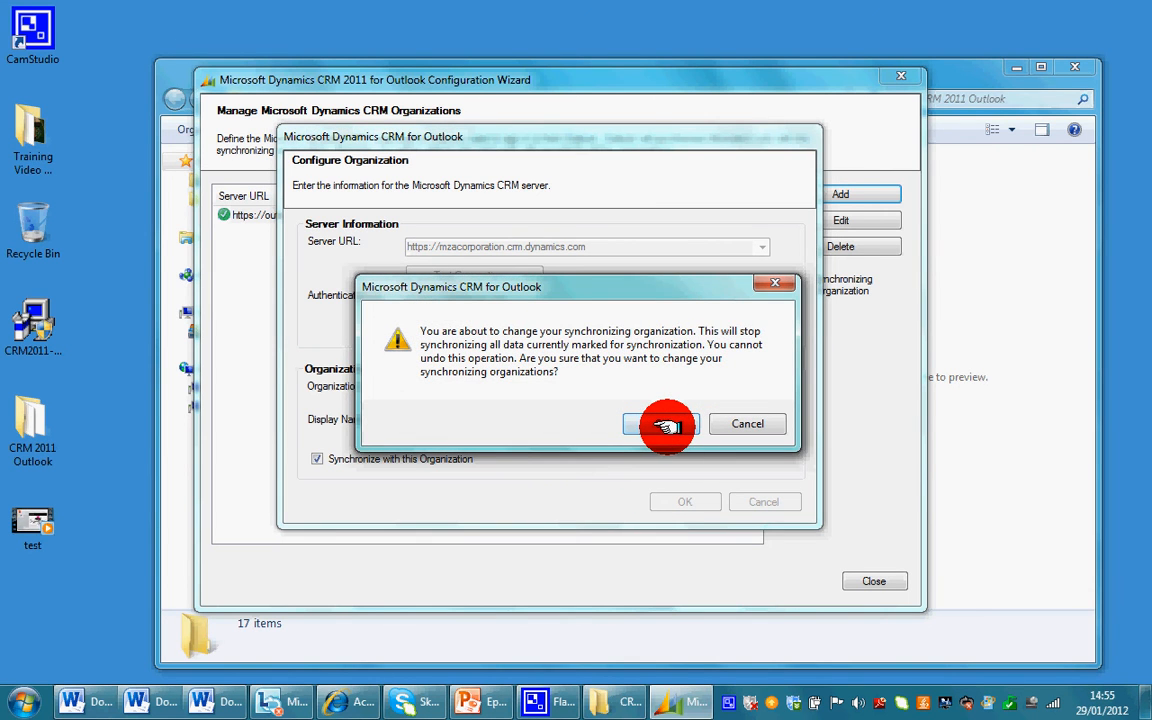
- Confirm the change of synchronizing organization to MZA Corporation
left_click(663, 424)
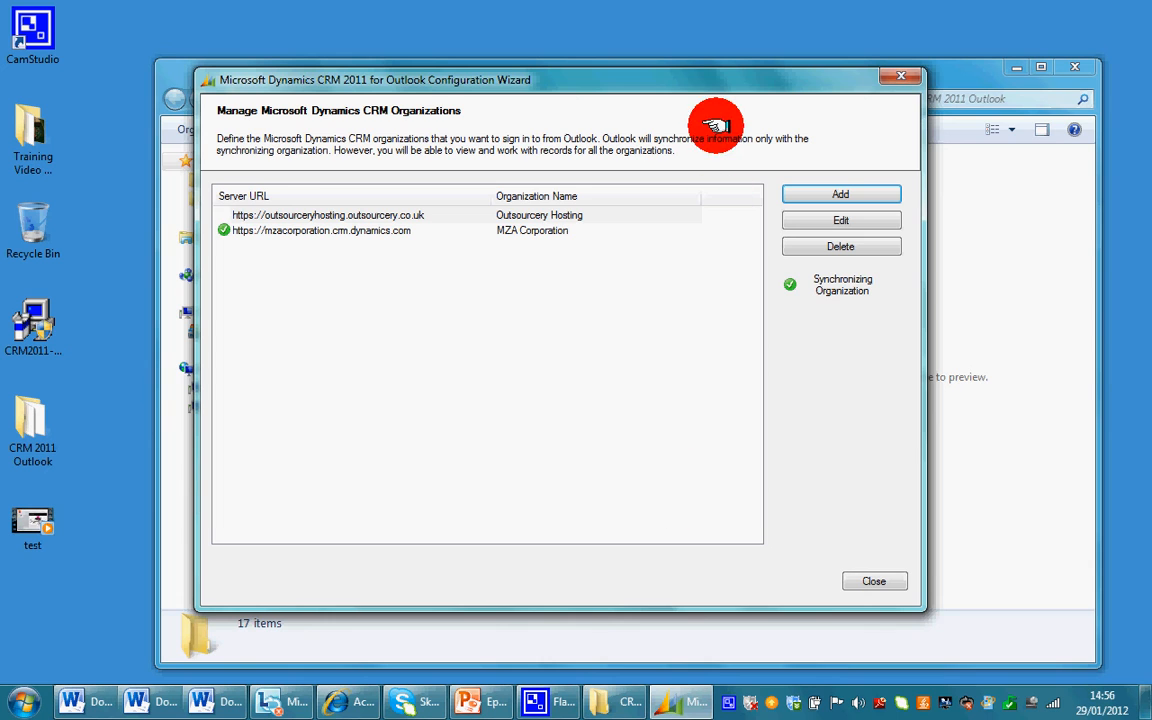
- Close the configuration wizard and the CRM 2011 Outlook folder window, then launch Microsoft Outlook 2010
left_click_drag(689, 85, 675, 71)
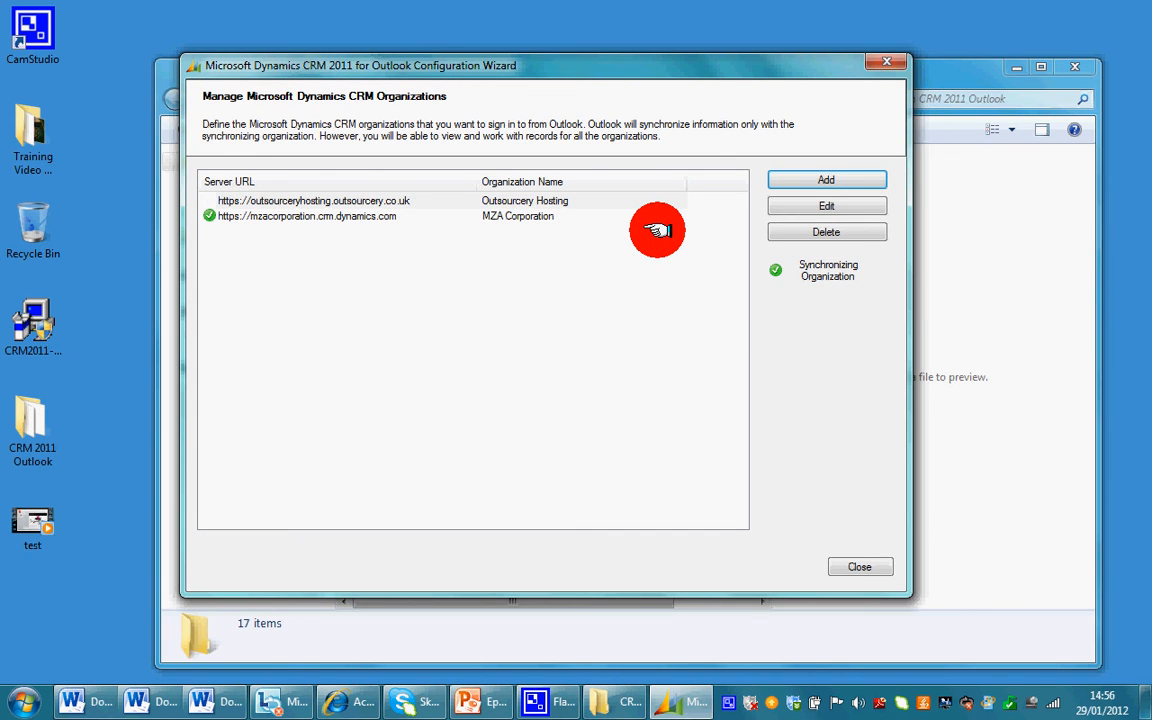
left_click_drag(718, 66, 713, 62)
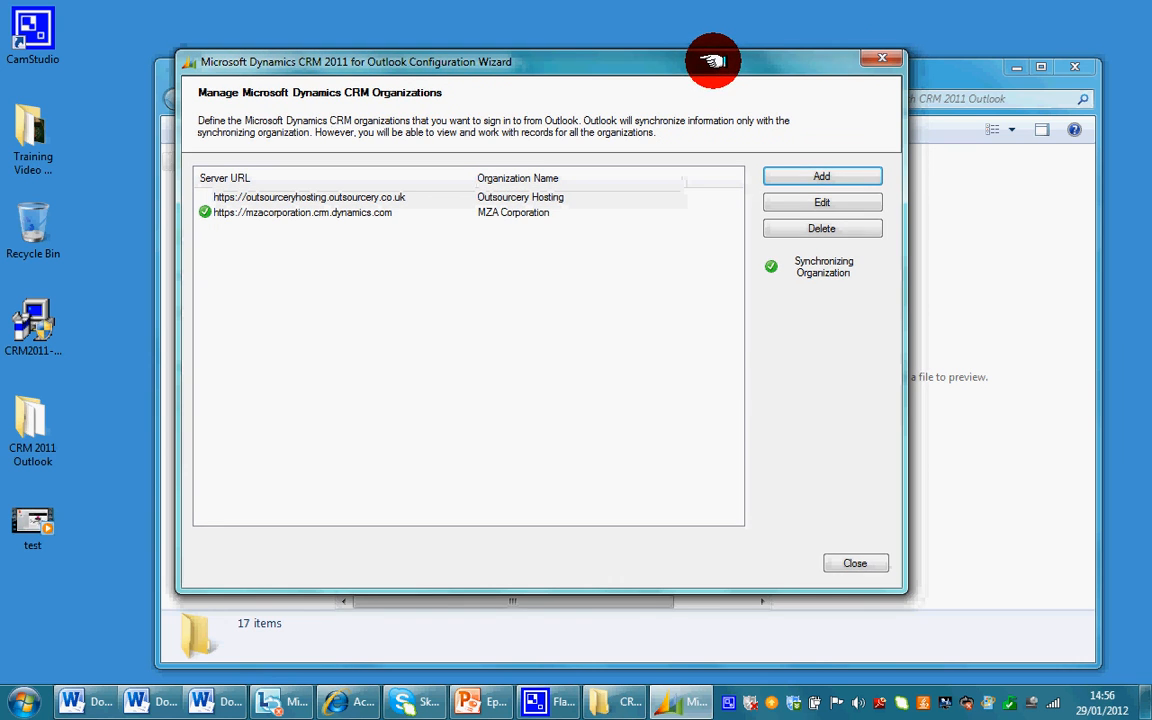
left_click(862, 561)
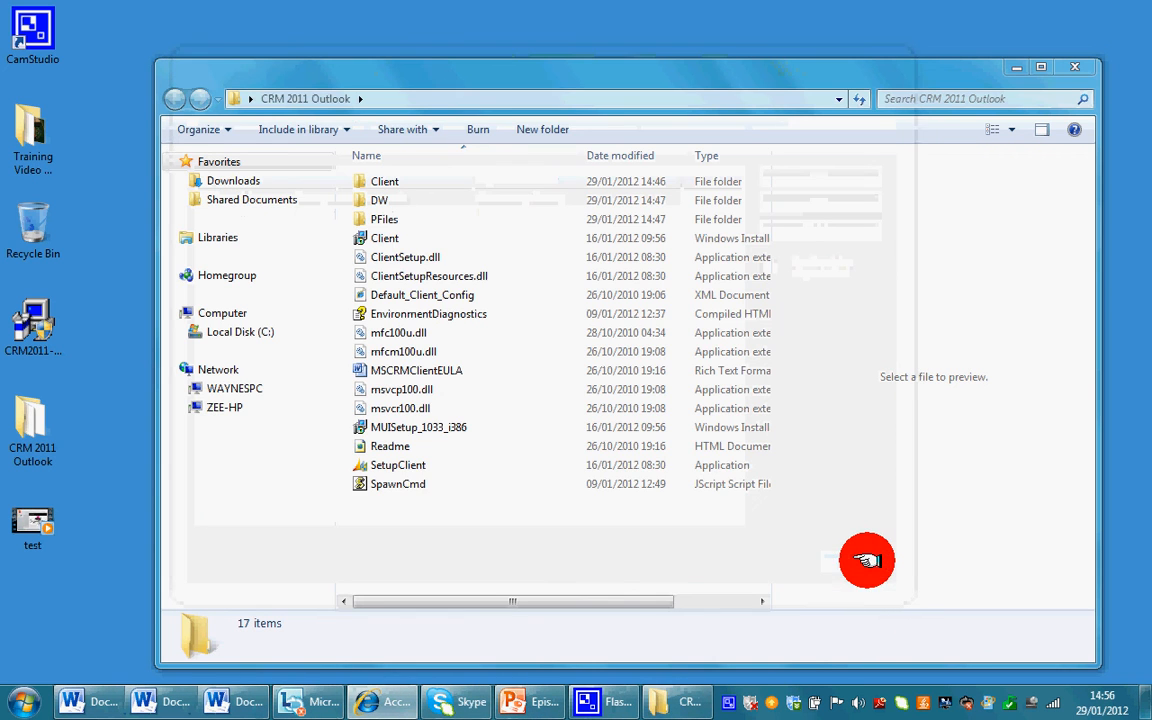
left_click(1075, 67)
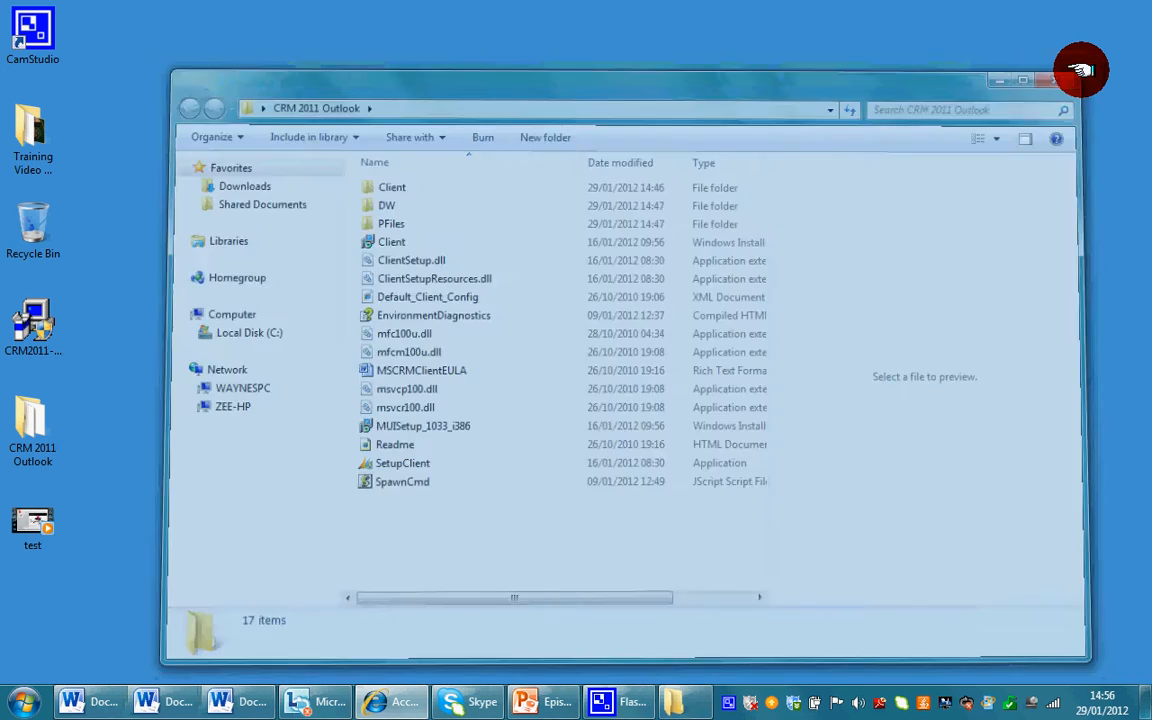
left_click(26, 702)
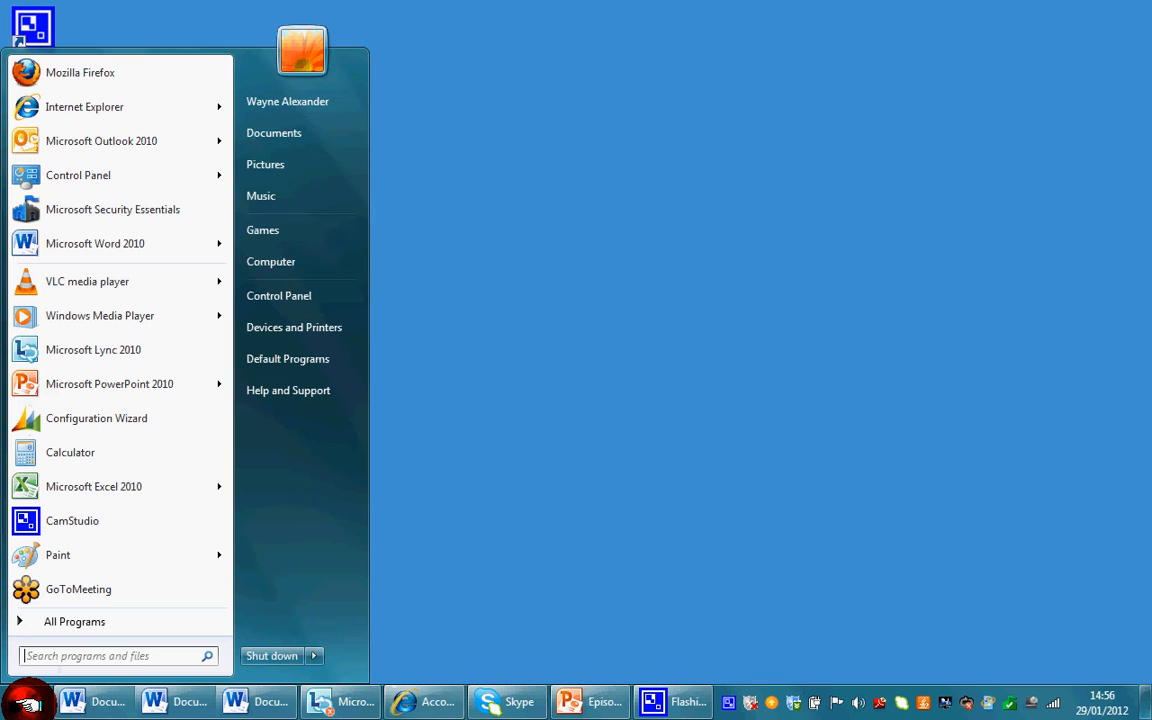
left_click(105, 142)
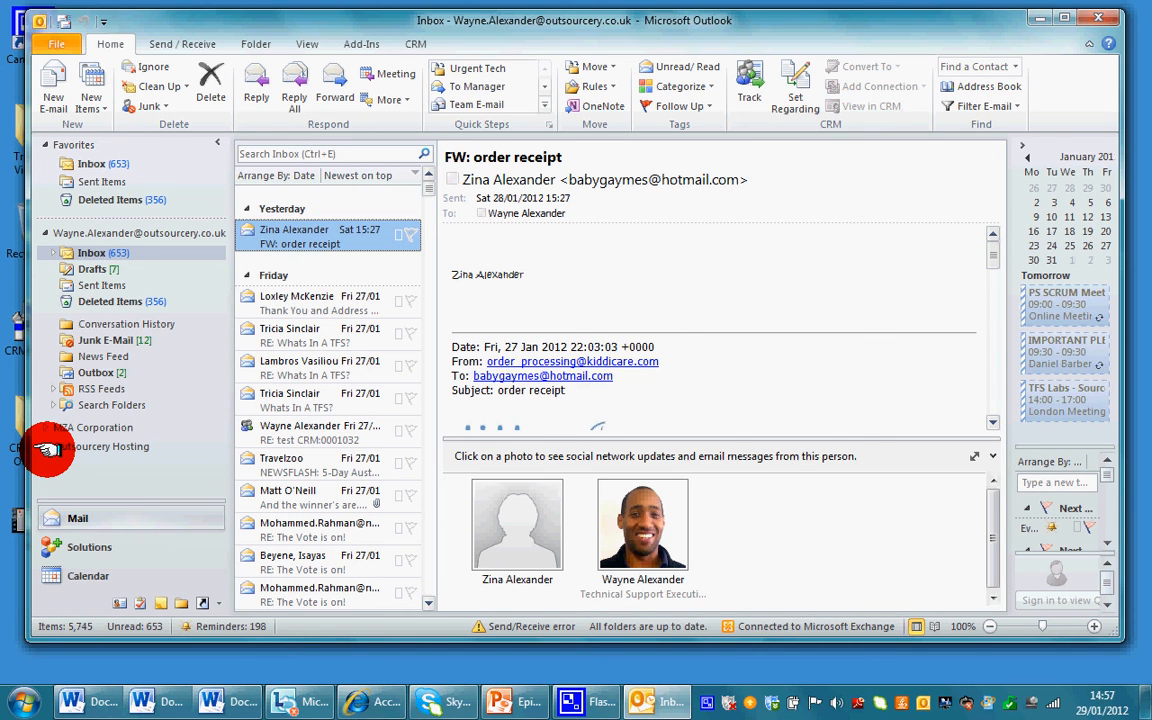
- Close the 198 Reminders window to reveal the Inbox with the MZA Corporation folder listed
left_click(848, 286)
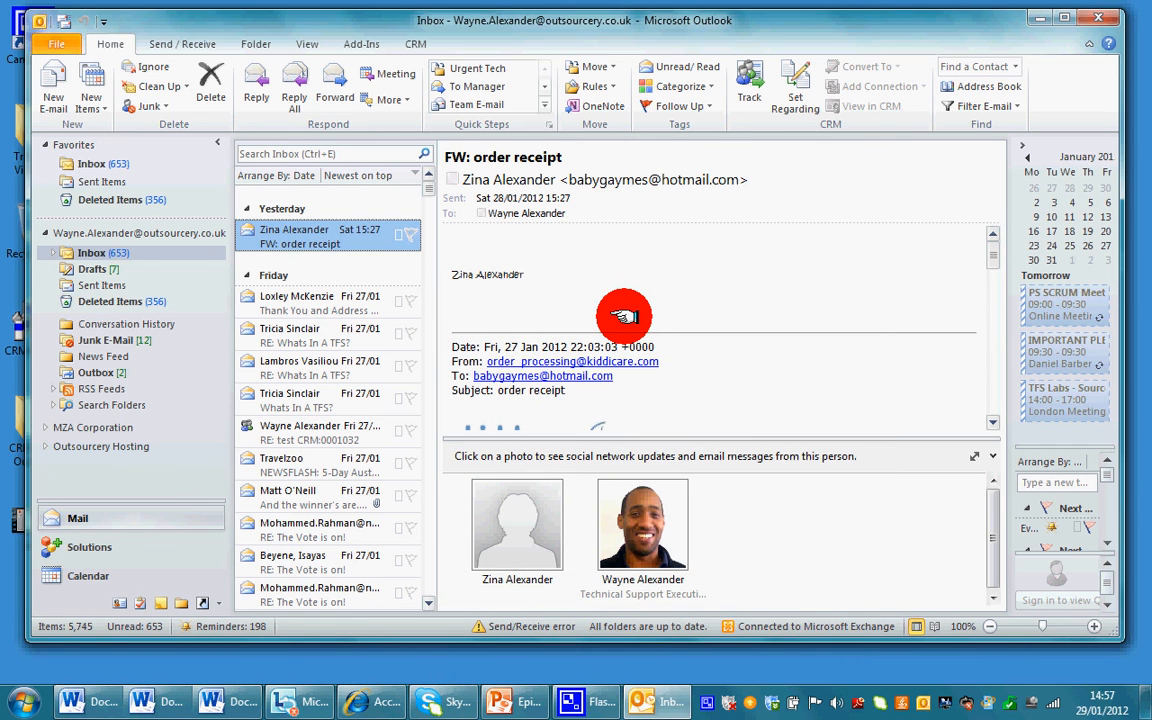